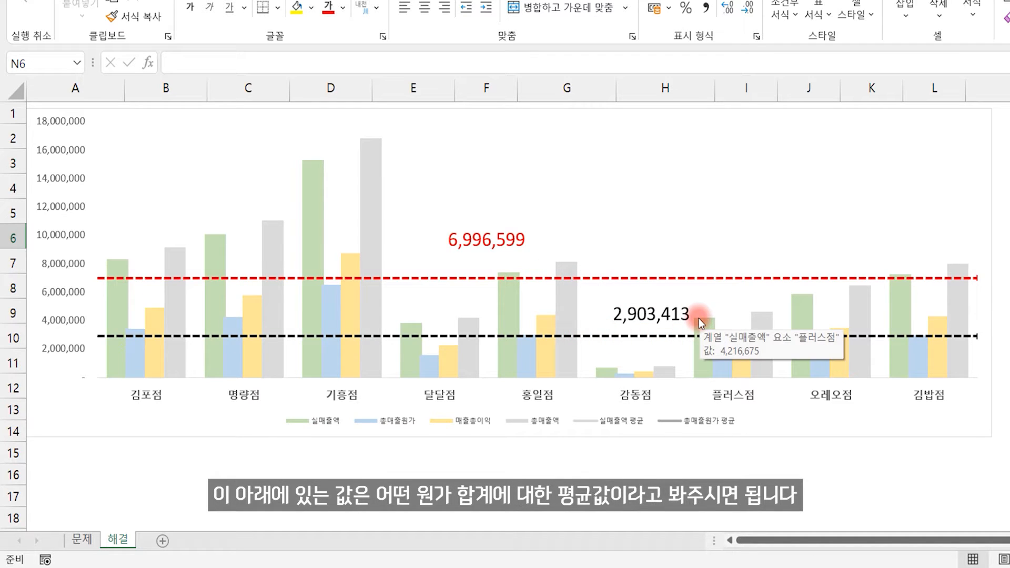
Step: Move the chart down below row 3 and set the 실매출액 평균 value in G3 to 8,000,000
{"action": "left_click", "coordinate": [986, 139]}
{"action": "left_click_drag", "start_coordinate": [986, 139], "coordinate": [975, 206]}
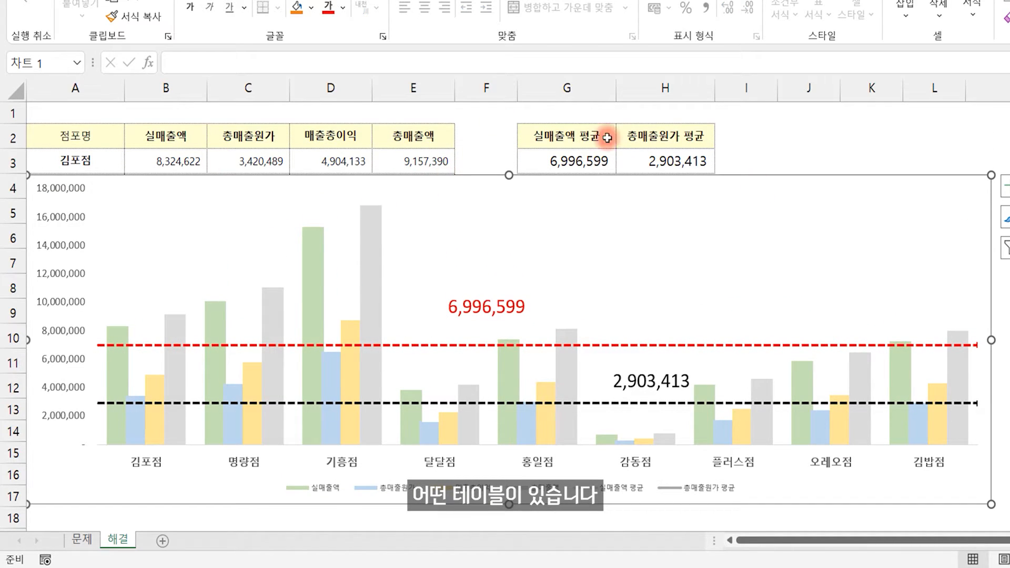
{"action": "left_click", "coordinate": [579, 164]}
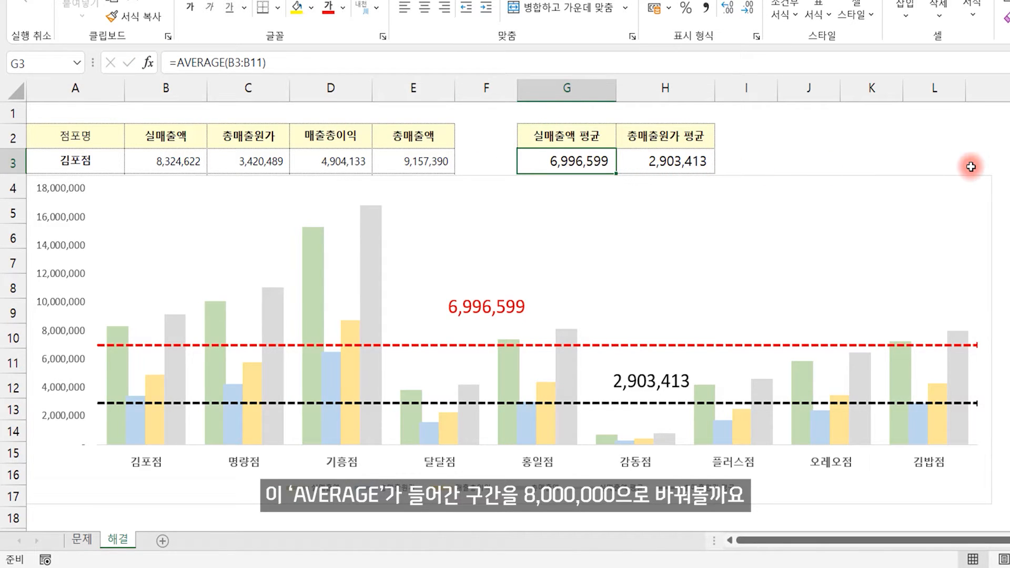
{"action": "type", "text": "8000"}
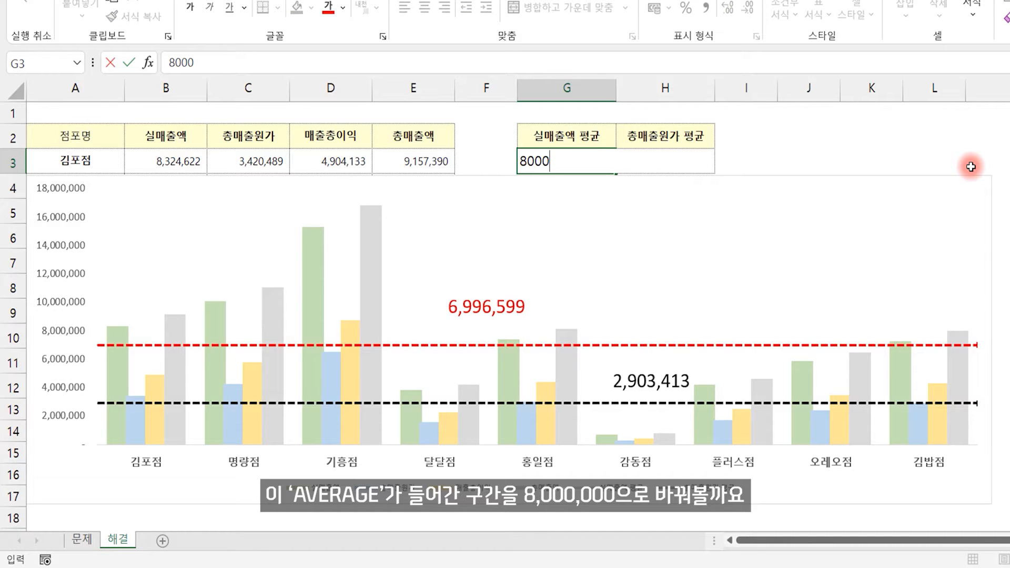
{"action": "key", "text": "Return"}
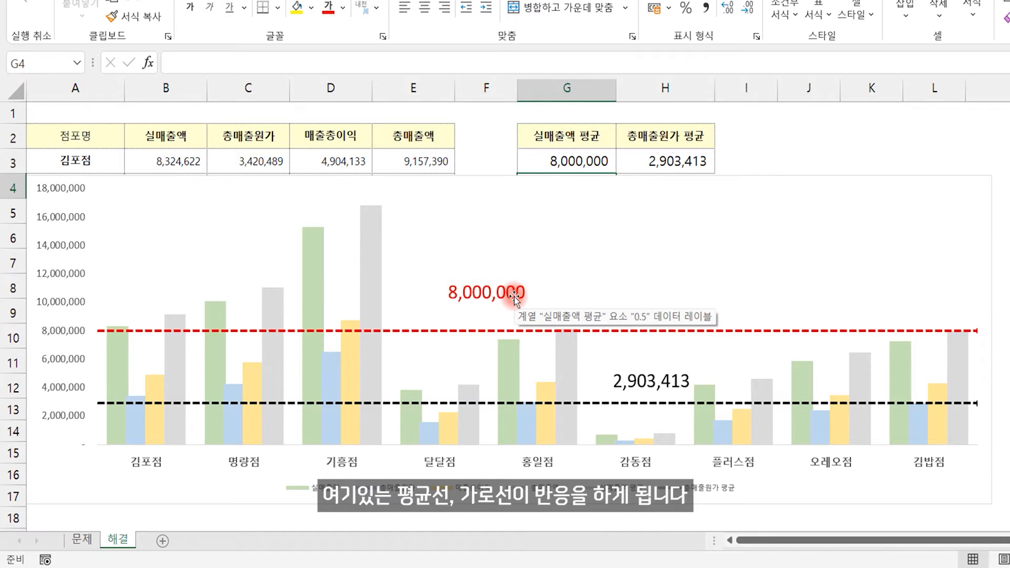
Step: Set the 총매출원가 평균 value in H3 to 3,500,000
{"action": "left_click", "coordinate": [671, 160]}
{"action": "type", "text": "3500000"}
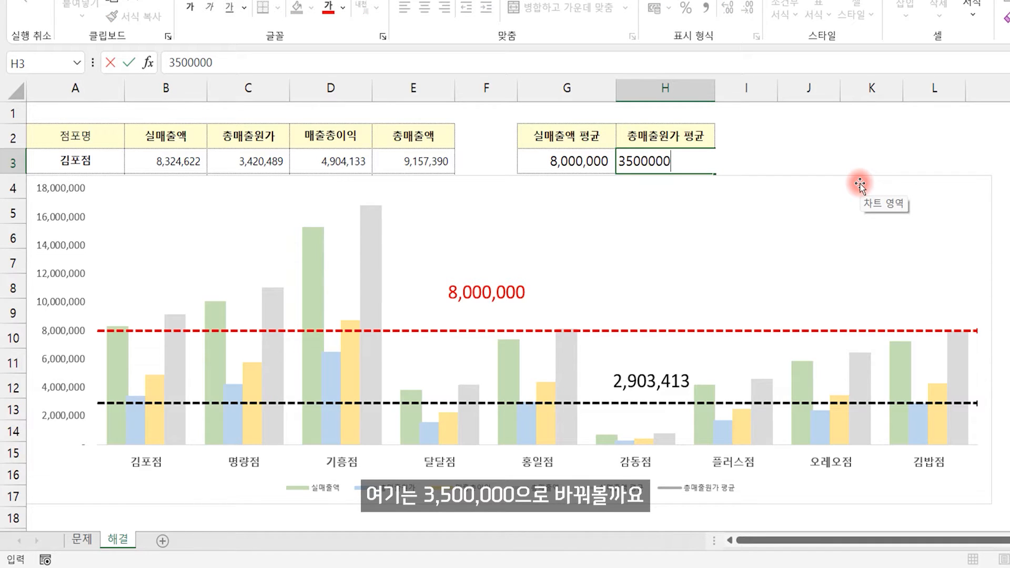
{"action": "key", "text": "Return"}
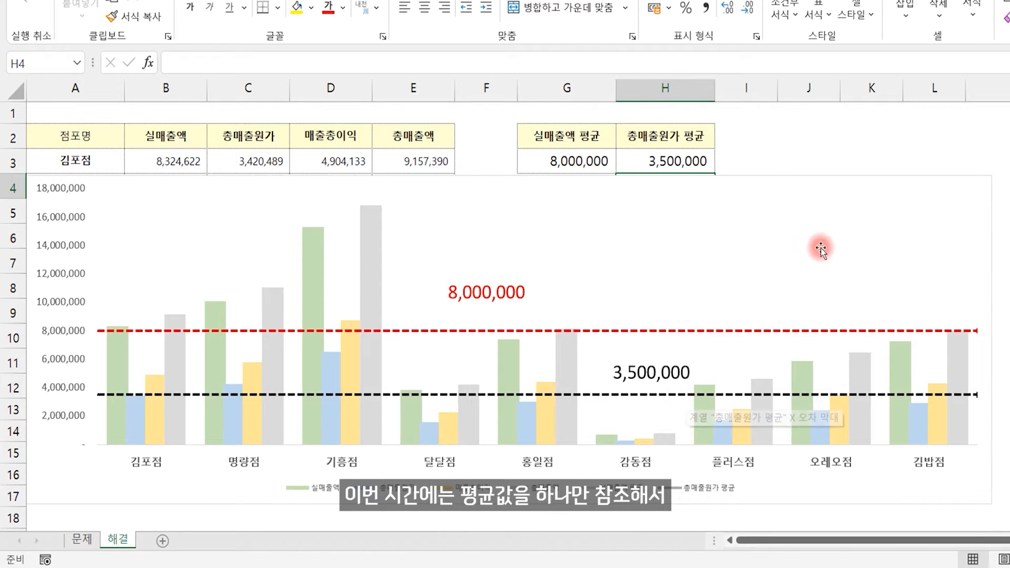
{"action": "left_click", "coordinate": [576, 160]}
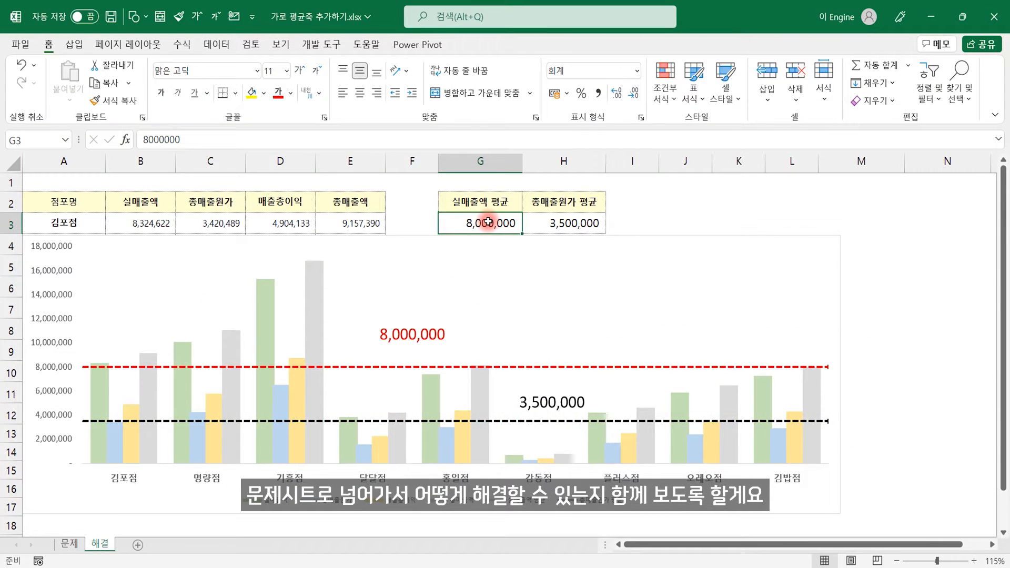
Step: Switch to the 문제 sheet and check the averages of the 실매출액 (B4:B12) and 총매출원가 (C4:C12) columns
{"action": "left_click", "coordinate": [70, 543]}
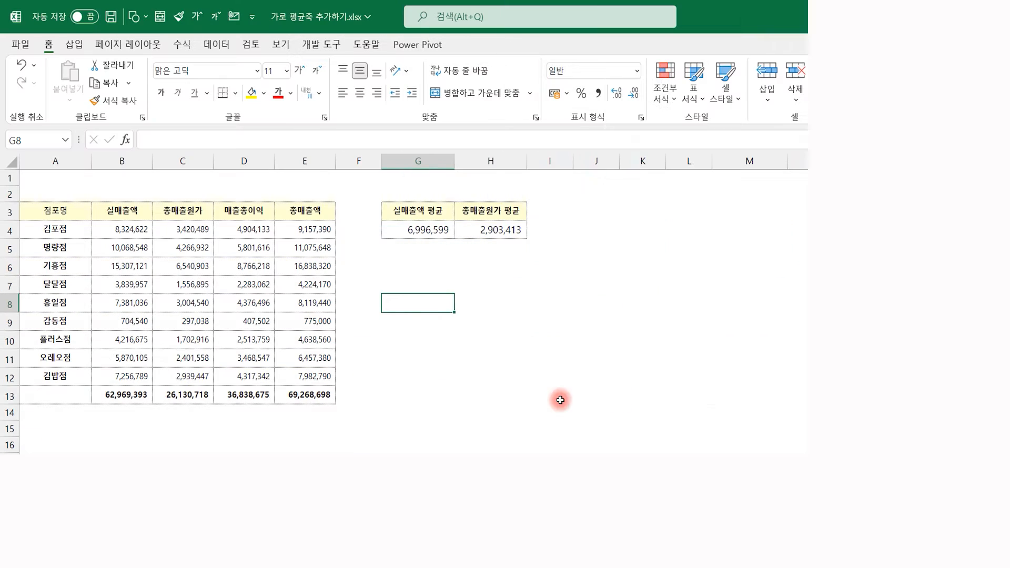
{"action": "left_click", "coordinate": [707, 396]}
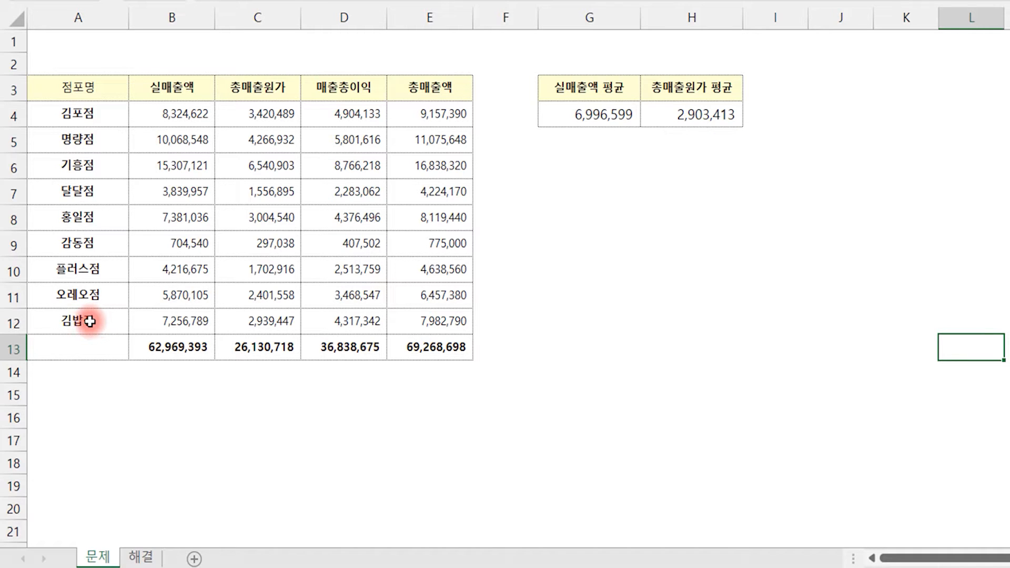
{"action": "left_click", "coordinate": [181, 91]}
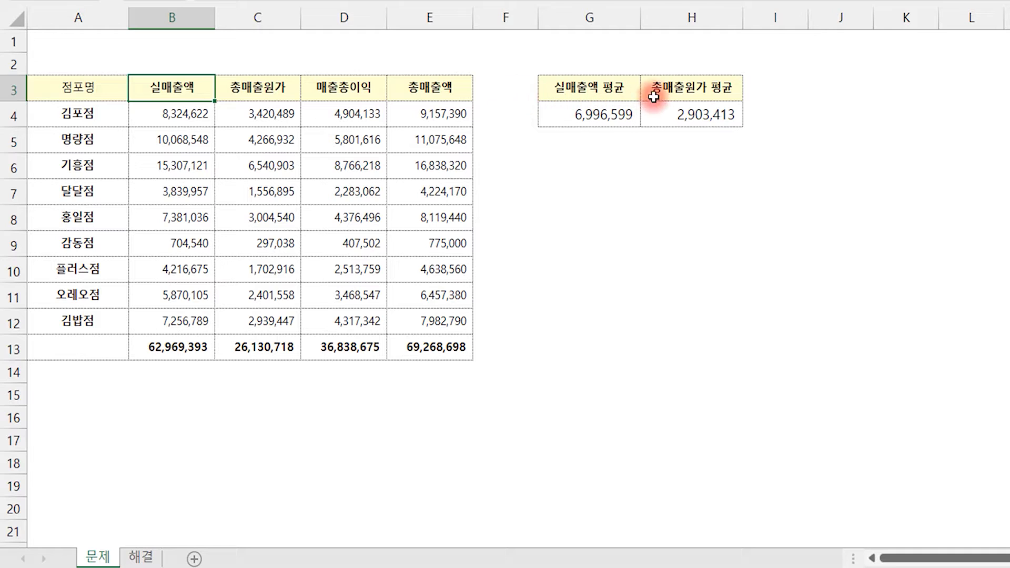
{"action": "left_click", "coordinate": [270, 91]}
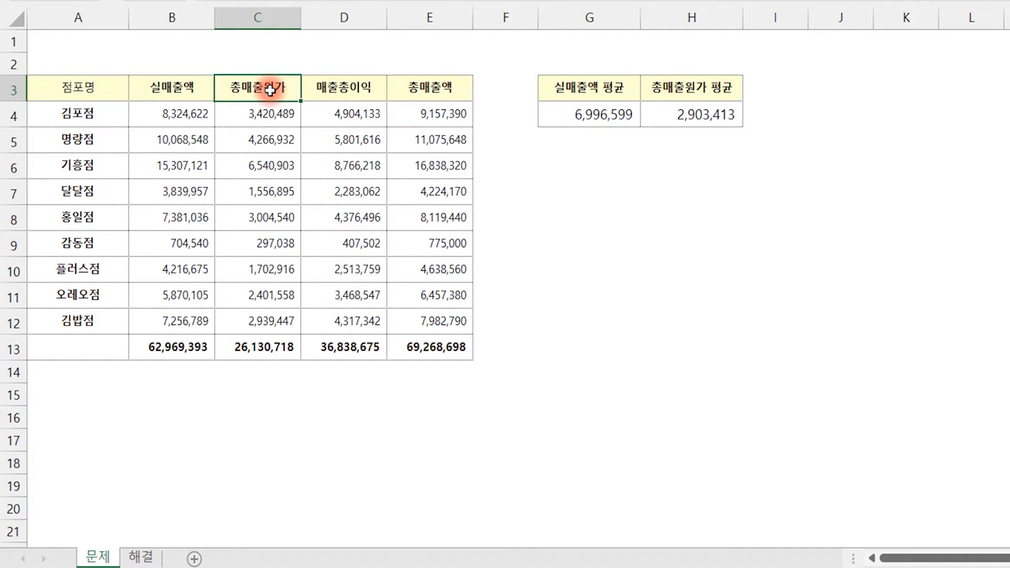
{"action": "left_click_drag", "start_coordinate": [192, 112], "coordinate": [179, 325]}
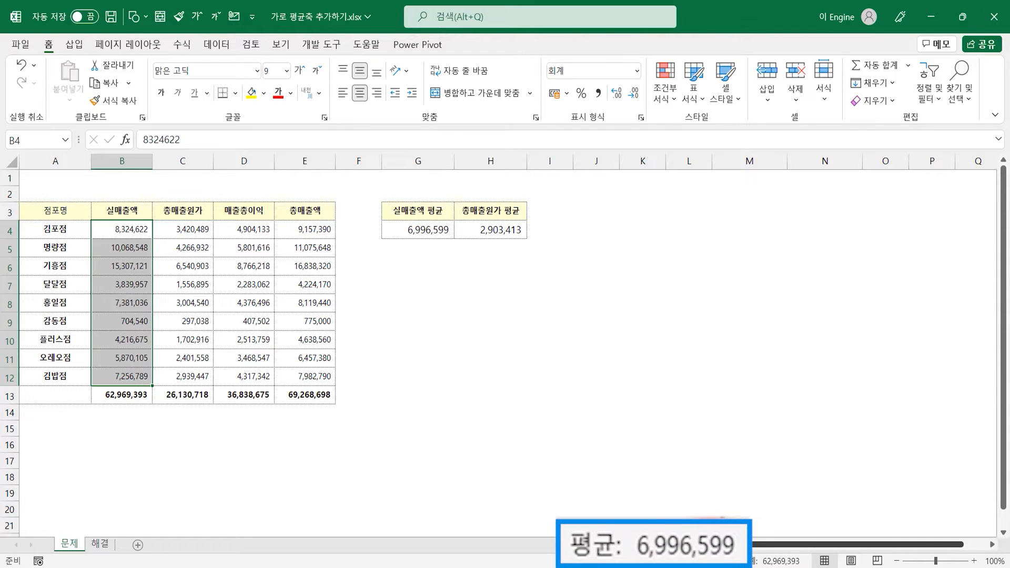
{"action": "left_click_drag", "start_coordinate": [188, 229], "coordinate": [190, 381]}
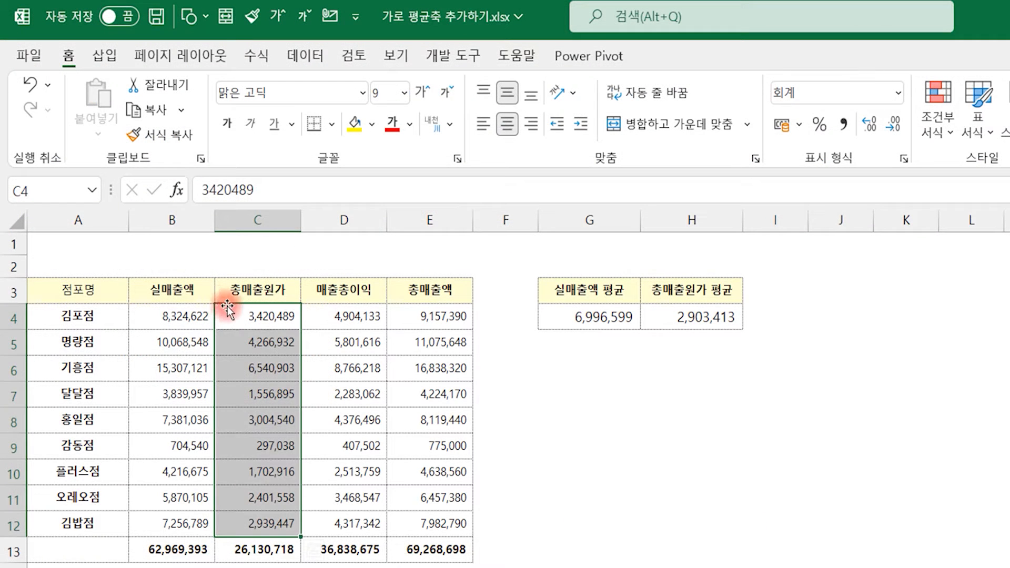
Step: Insert a 2-D clustered column chart from the store sales table A3:E12, leaving out the totals row
{"action": "left_click_drag", "start_coordinate": [89, 289], "coordinate": [424, 527]}
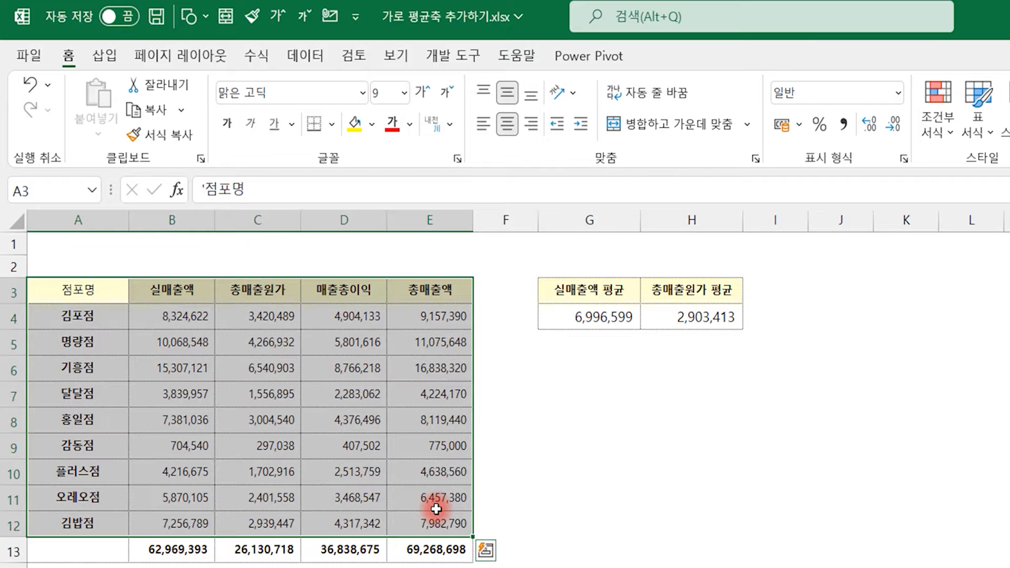
{"action": "left_click", "coordinate": [105, 55]}
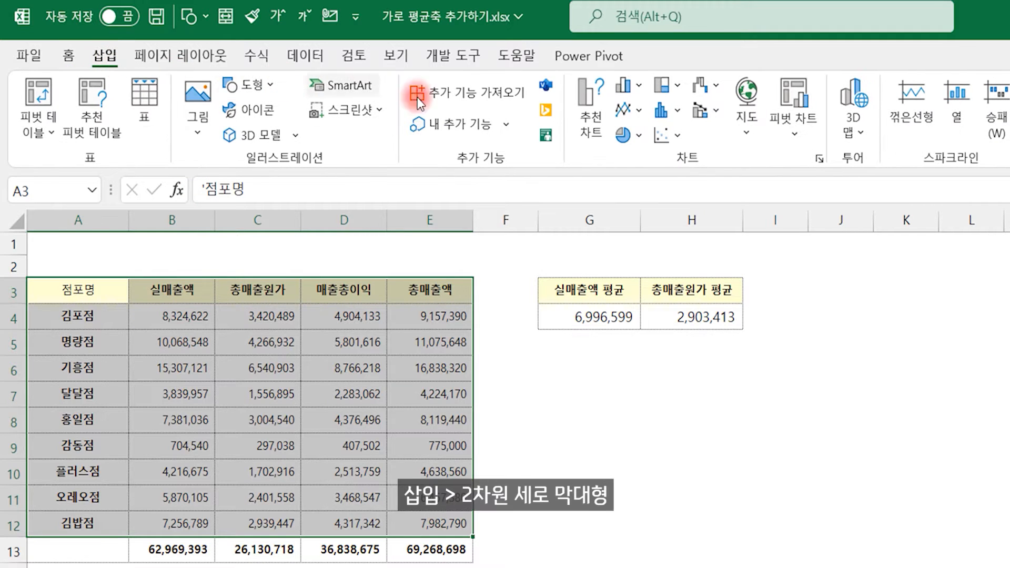
{"action": "left_click", "coordinate": [620, 87]}
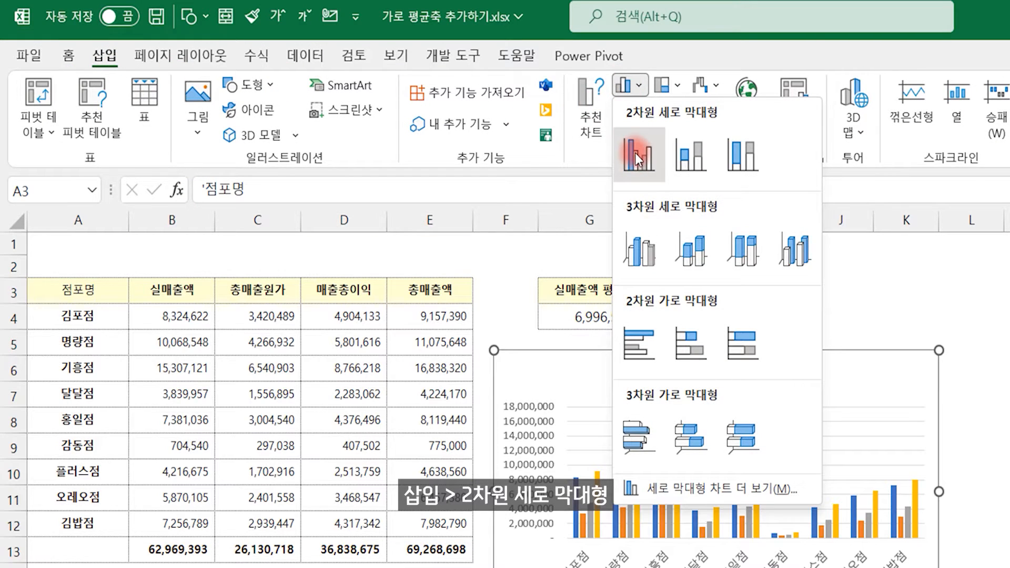
{"action": "left_click", "coordinate": [635, 153]}
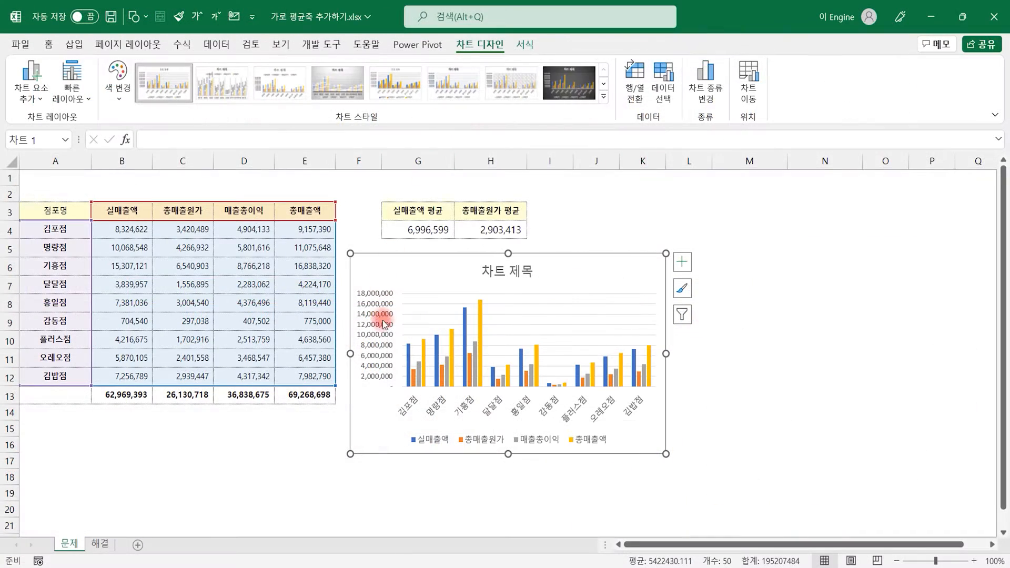
Step: Widen the column chart and place it below row 5, spanning from column A to about column M
{"action": "left_click_drag", "start_coordinate": [350, 350], "coordinate": [67, 351]}
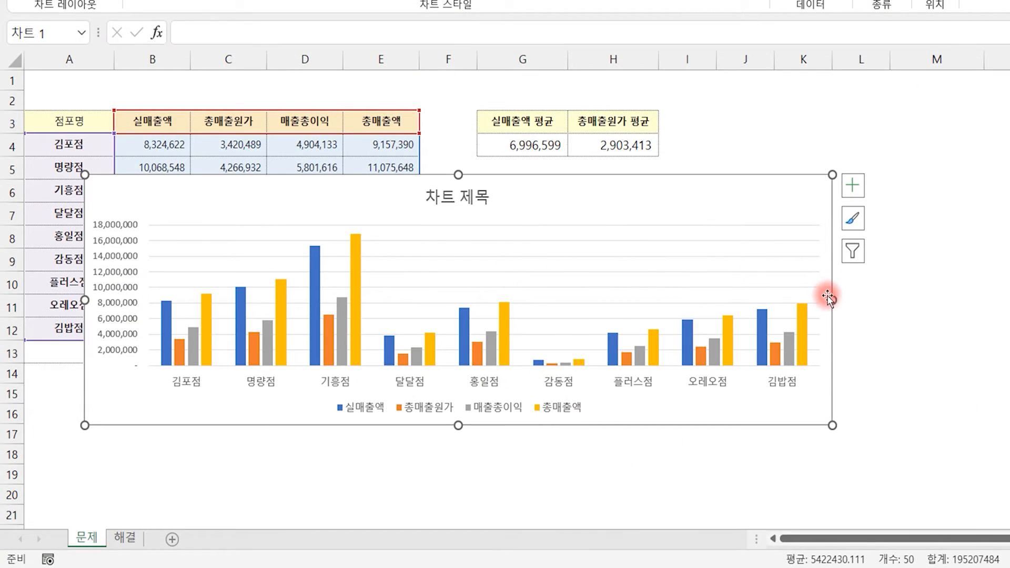
{"action": "left_click_drag", "start_coordinate": [827, 297], "coordinate": [1007, 297]}
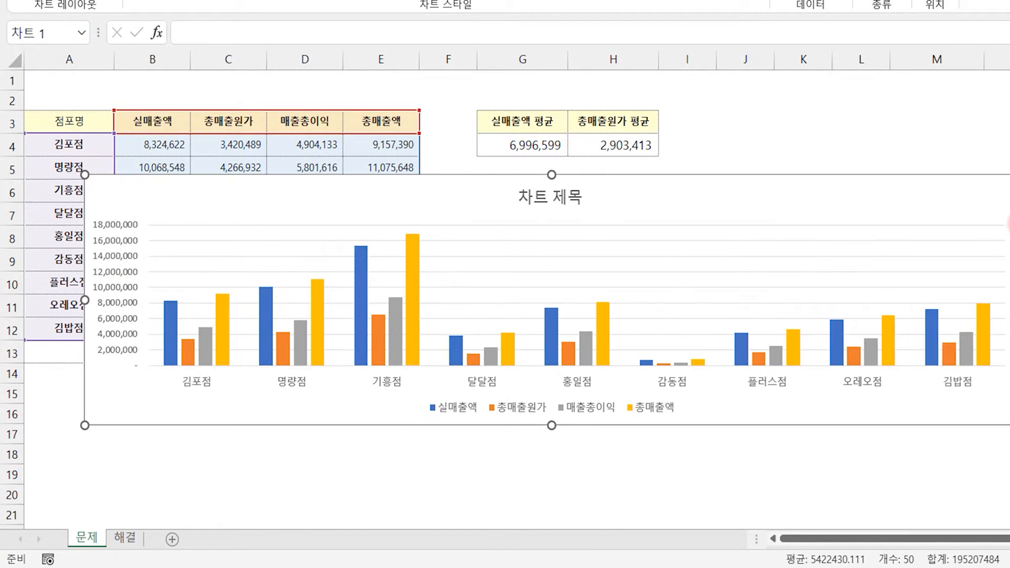
{"action": "left_click_drag", "start_coordinate": [1001, 234], "coordinate": [940, 238]}
Step: Delete the chart's title, vertical value axis and major gridlines
{"action": "left_click", "coordinate": [500, 210]}
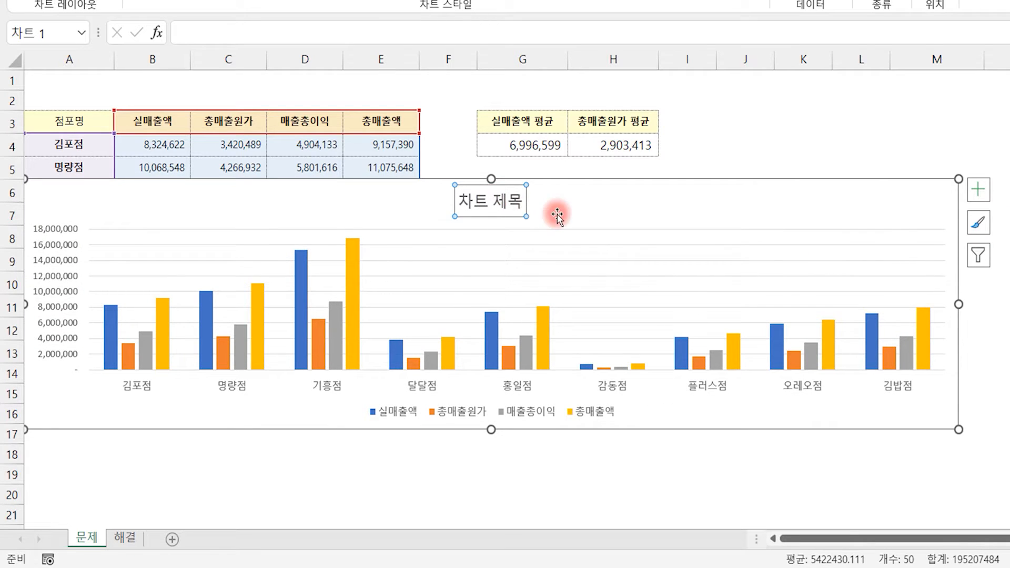
{"action": "key", "text": "Delete"}
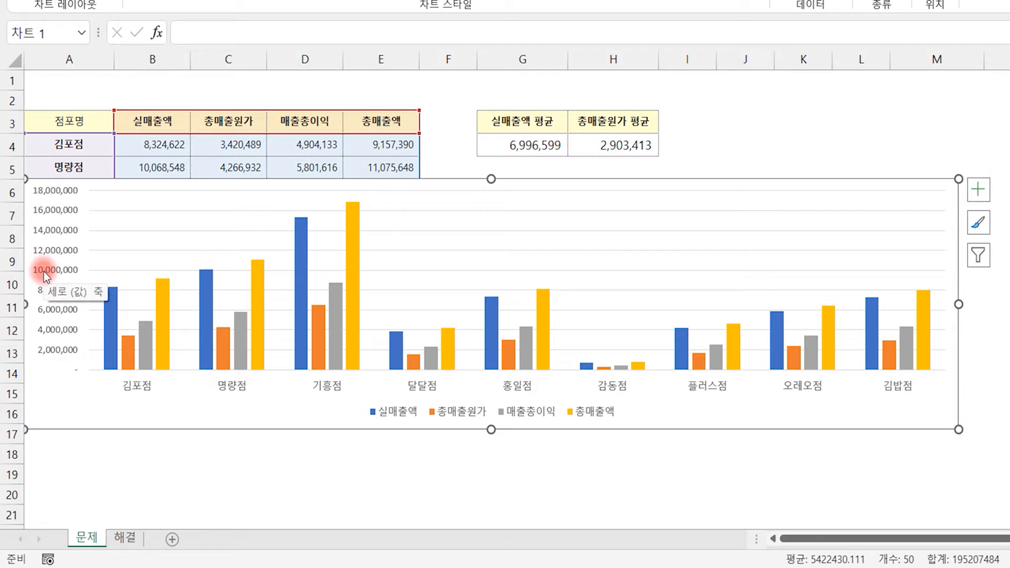
{"action": "left_click", "coordinate": [51, 255]}
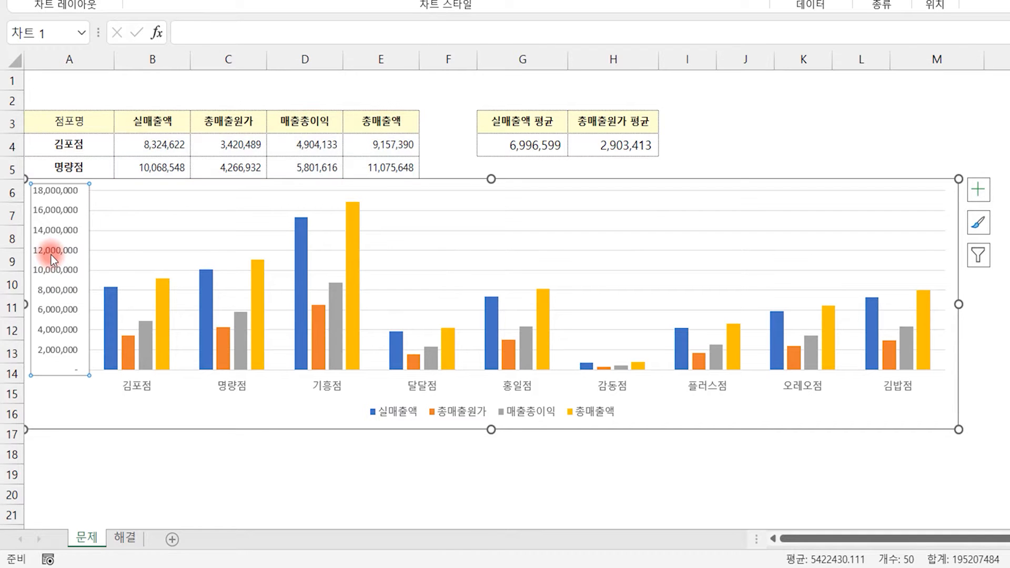
{"action": "key", "text": "Delete"}
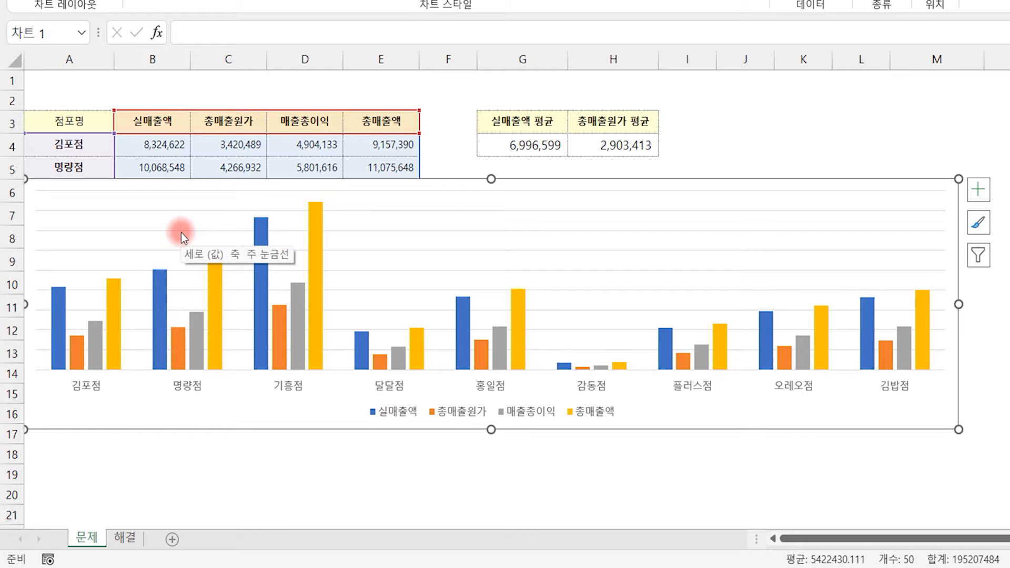
{"action": "left_click", "coordinate": [181, 233]}
{"action": "key", "text": "Delete"}
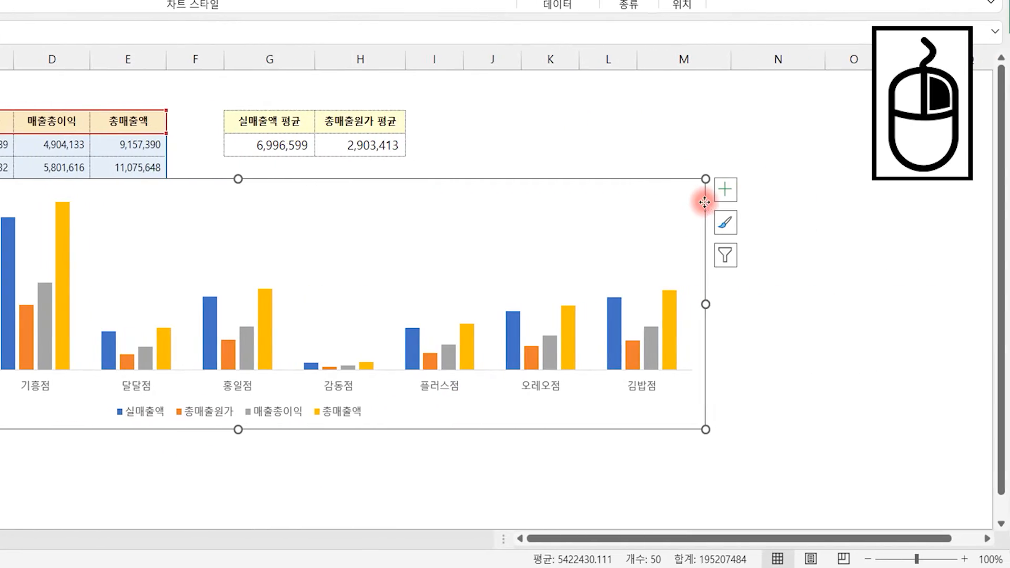
Step: Add a data series to the chart with its name taken from G3 (실매출액 평균) and its value from G4
{"action": "right_click", "coordinate": [704, 201]}
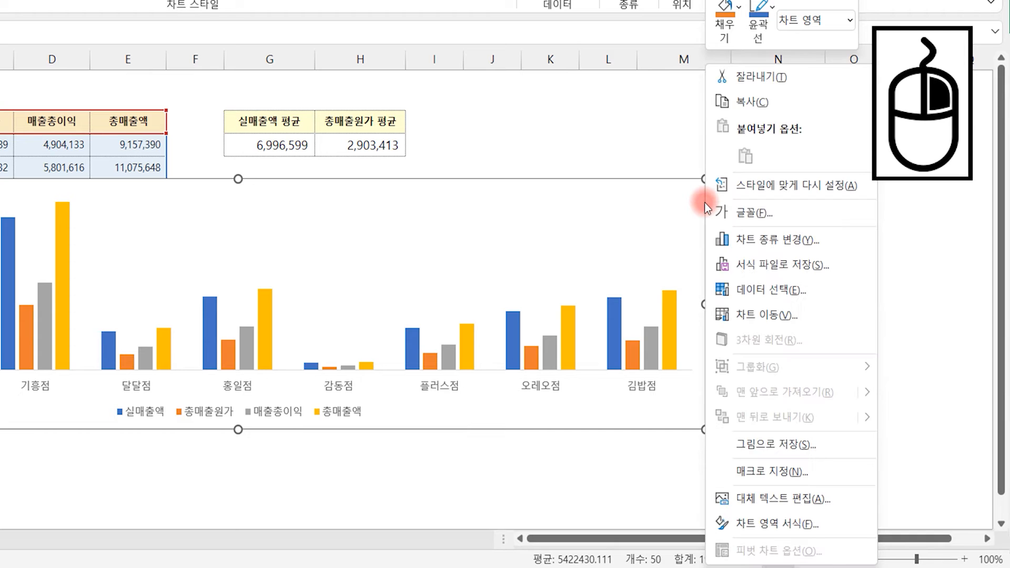
{"action": "left_click", "coordinate": [760, 294]}
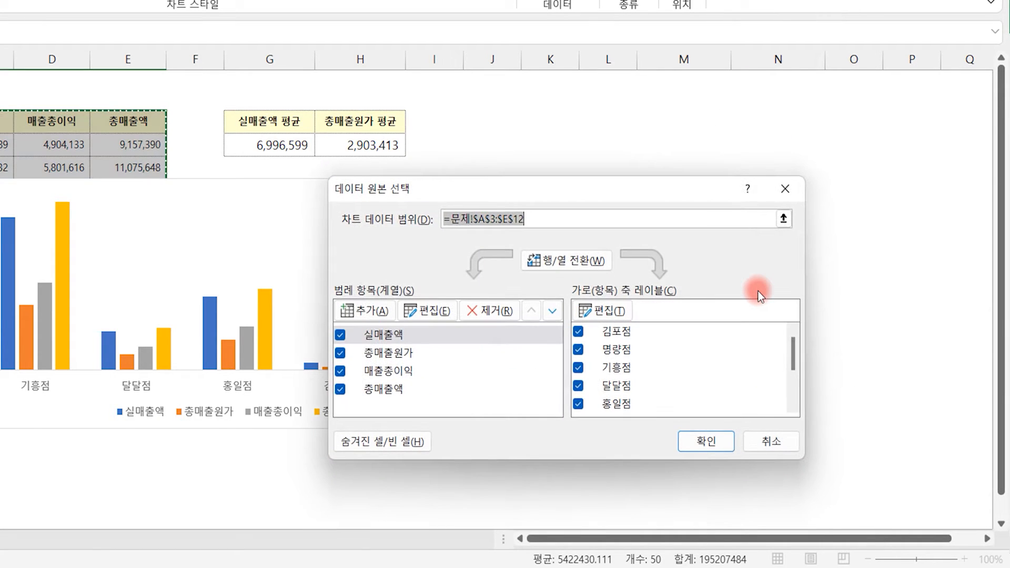
{"action": "left_click_drag", "start_coordinate": [526, 198], "coordinate": [606, 204]}
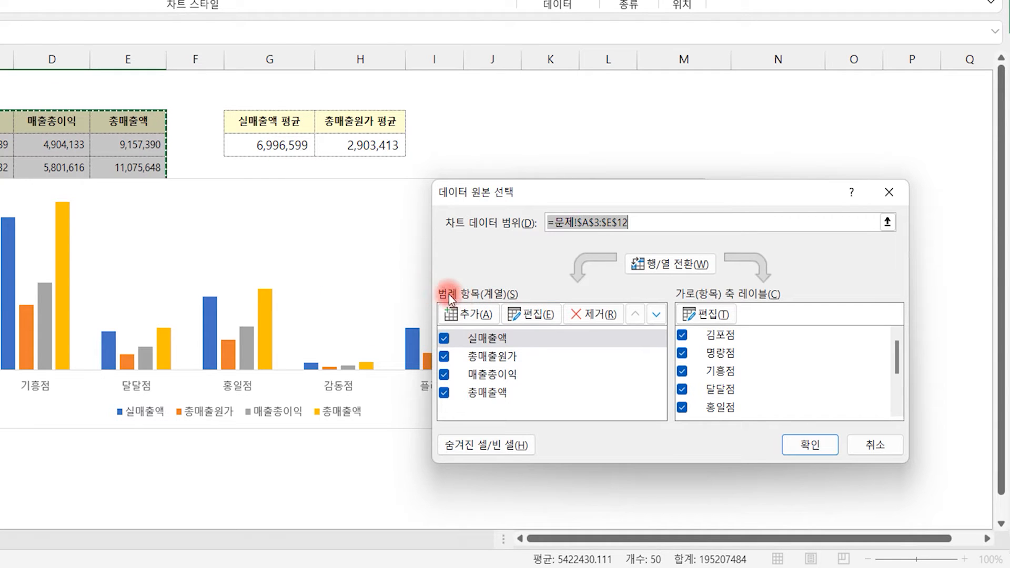
{"action": "left_click", "coordinate": [465, 314]}
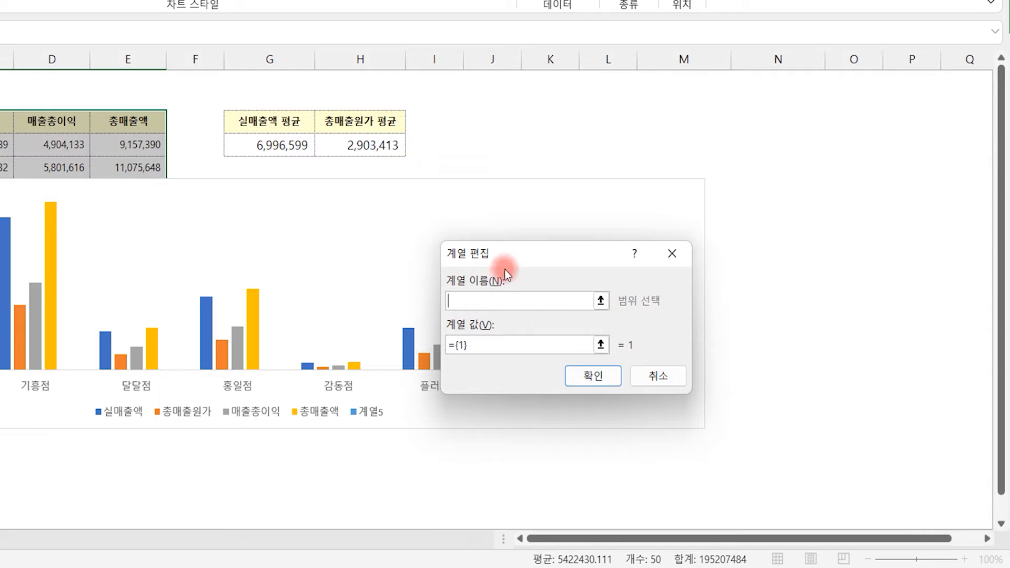
{"action": "left_click", "coordinate": [288, 122]}
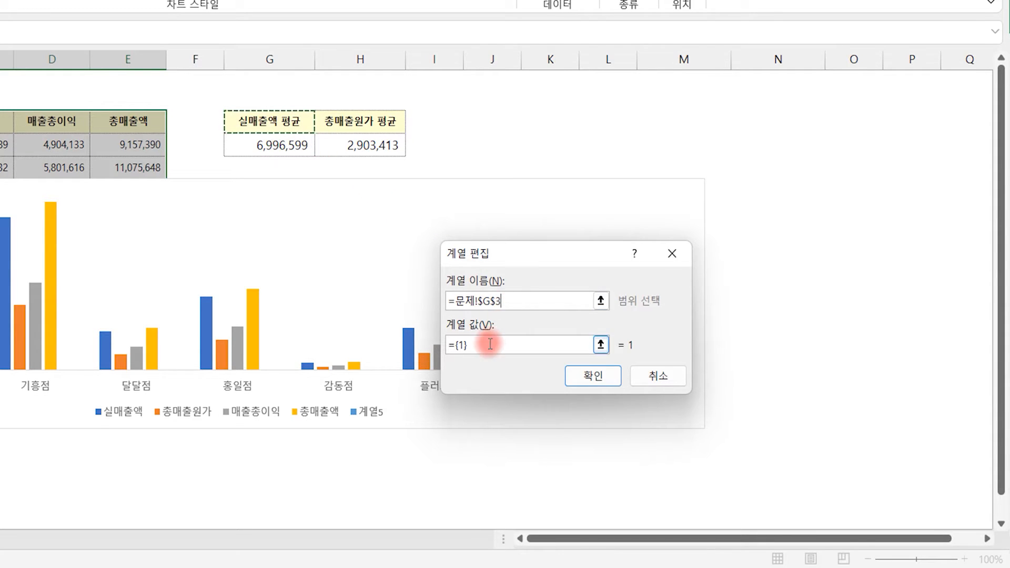
{"action": "left_click_drag", "start_coordinate": [507, 344], "coordinate": [405, 341]}
{"action": "key", "text": "BackSpace"}
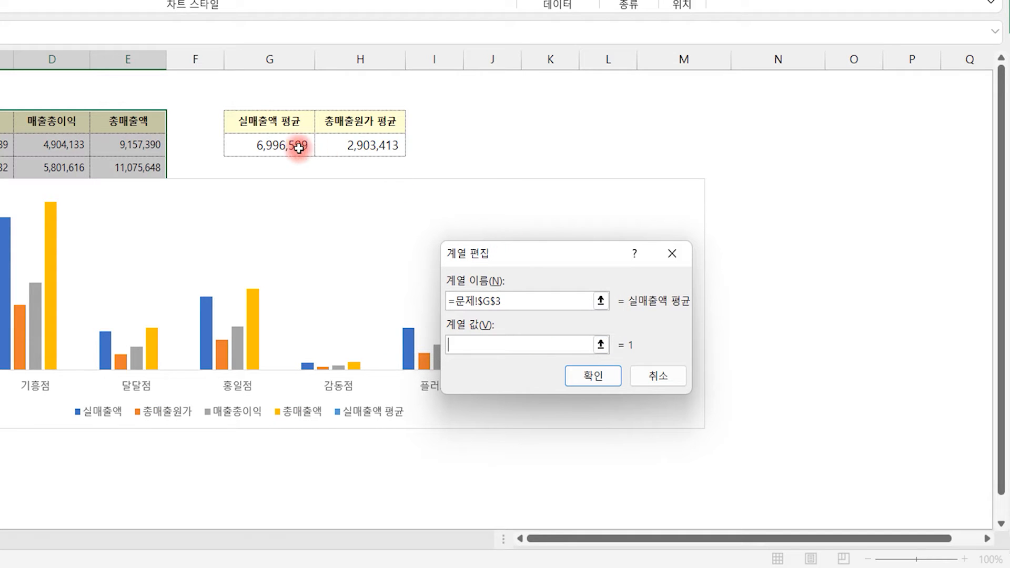
{"action": "left_click", "coordinate": [284, 148]}
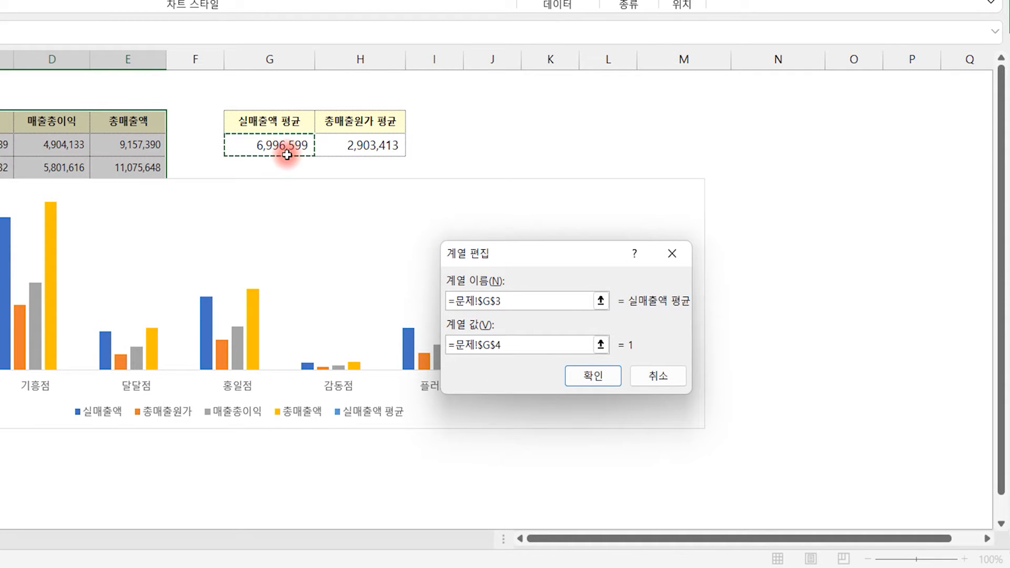
{"action": "left_click", "coordinate": [598, 381]}
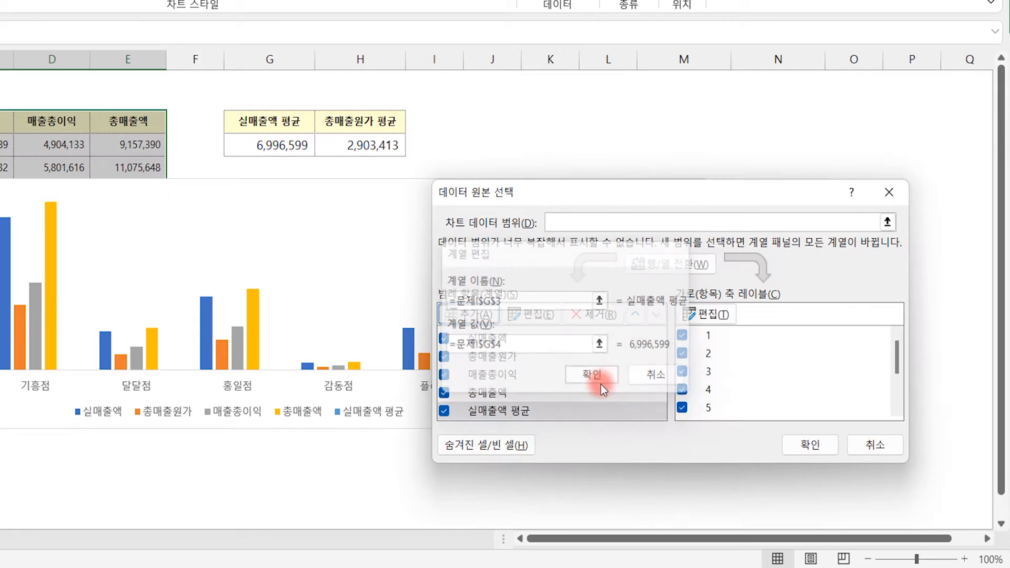
{"action": "left_click", "coordinate": [801, 444]}
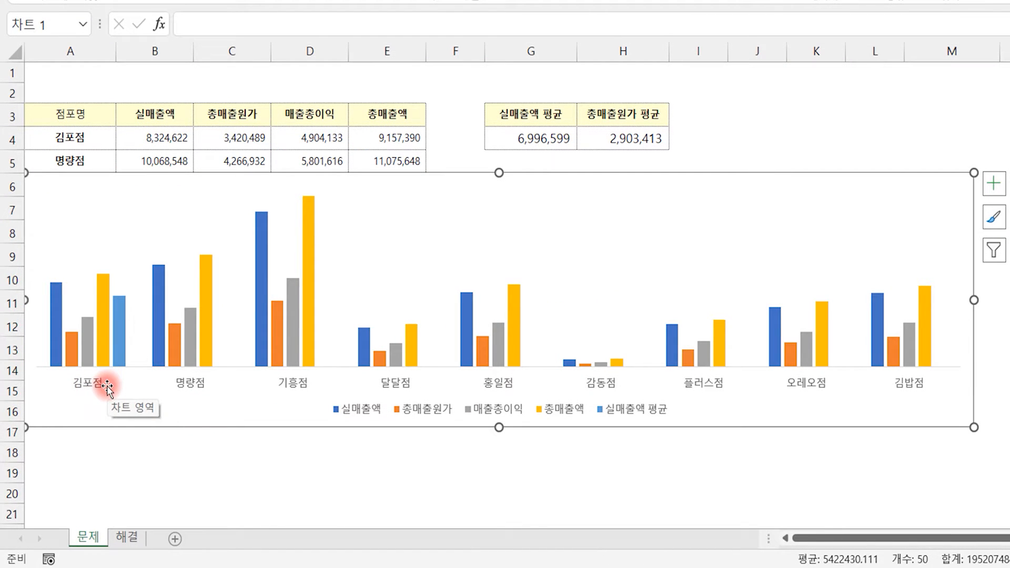
{"action": "left_click", "coordinate": [116, 324]}
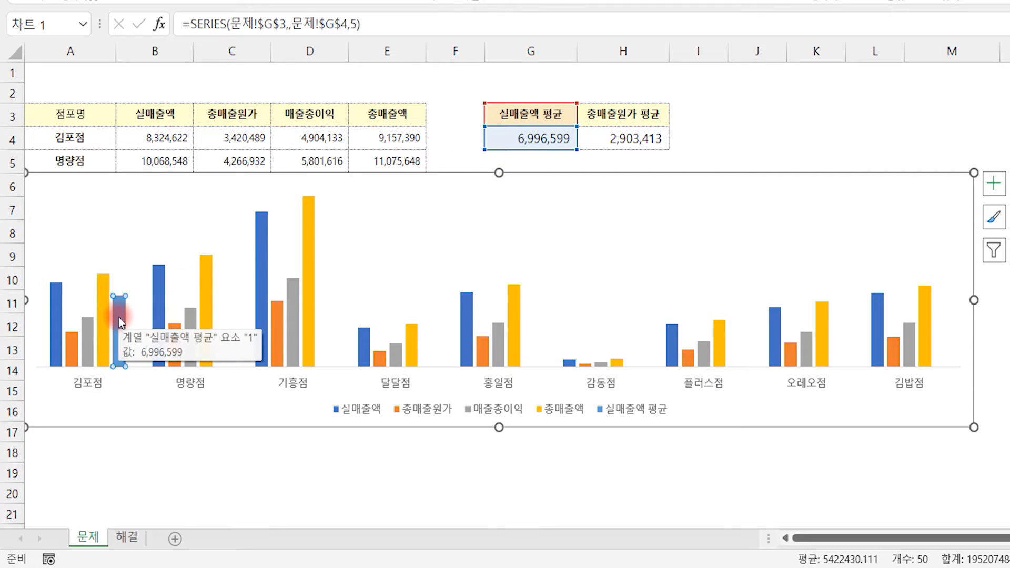
{"action": "left_click", "coordinate": [850, 173]}
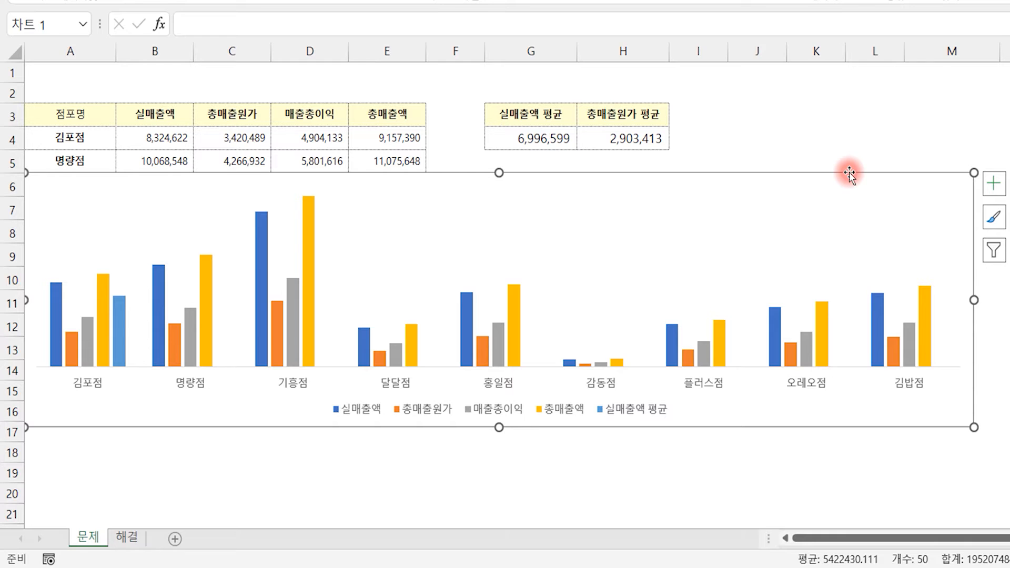
Step: Change the chart type to a combo chart and plot the 실매출액 평균 series as a scatter (분산형)
{"action": "right_click", "coordinate": [849, 174]}
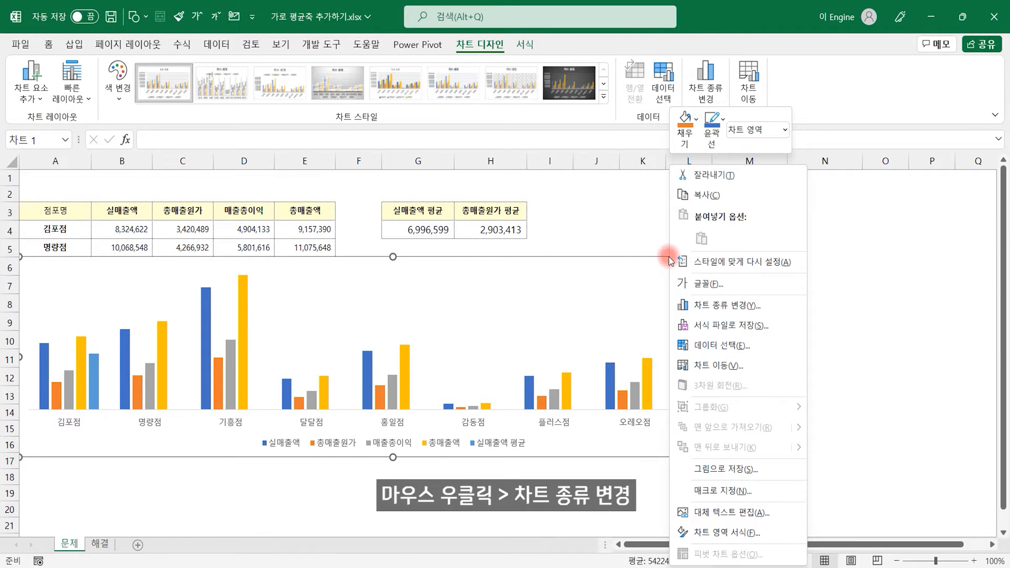
{"action": "left_click", "coordinate": [717, 306]}
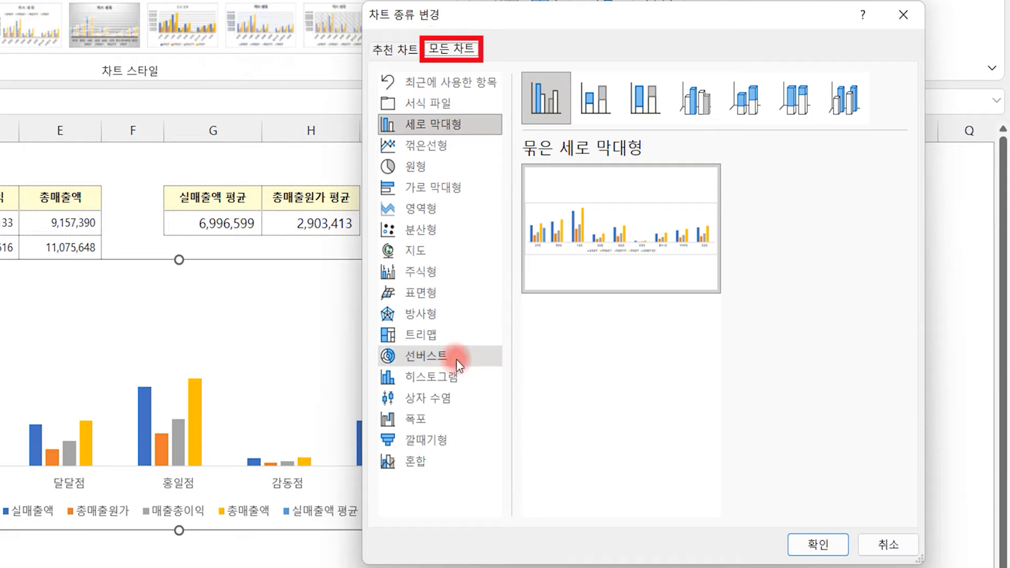
{"action": "left_click", "coordinate": [433, 459]}
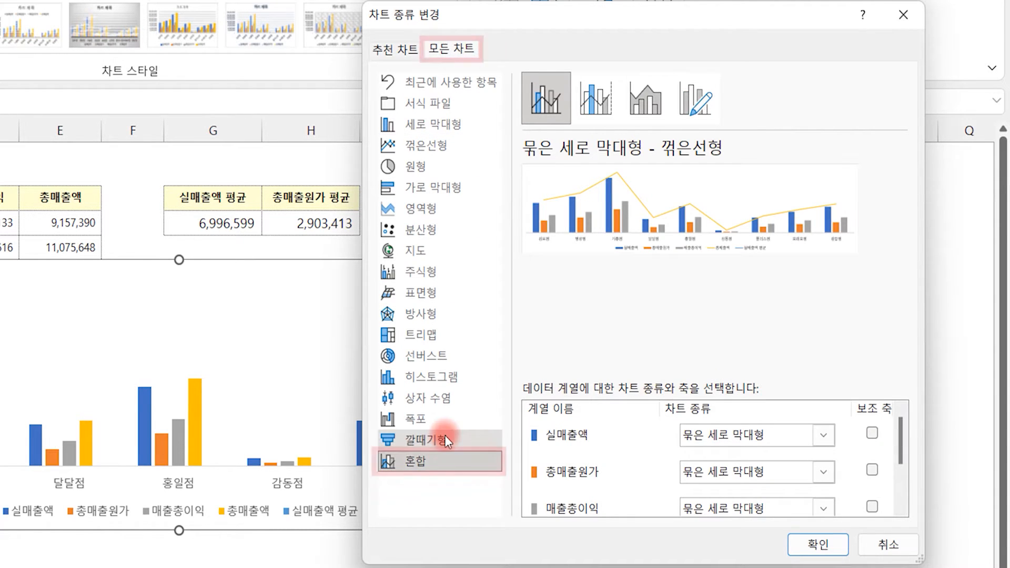
{"action": "left_click_drag", "start_coordinate": [897, 426], "coordinate": [897, 463]}
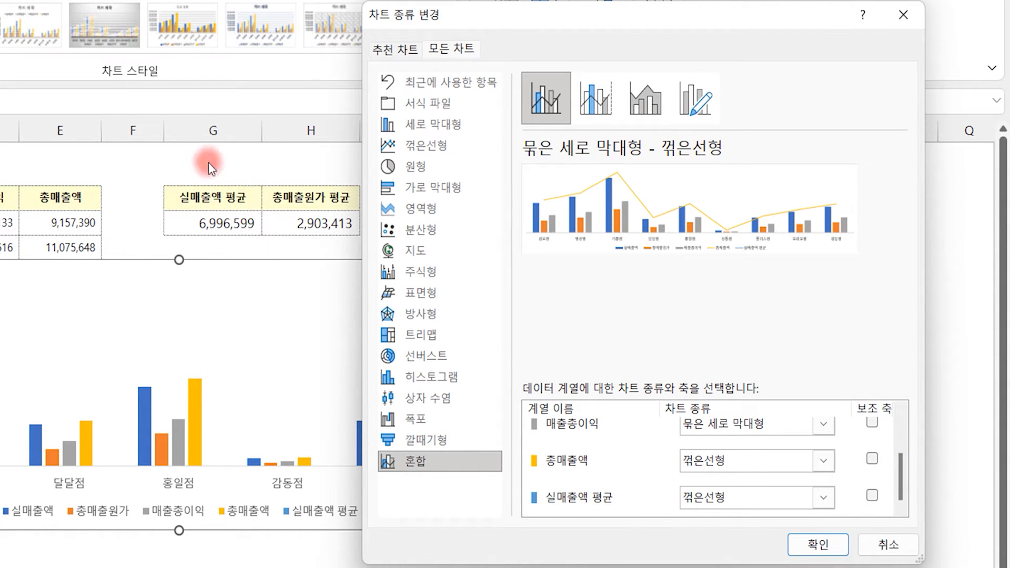
{"action": "left_click", "coordinate": [817, 499]}
{"action": "left_click_drag", "start_coordinate": [887, 279], "coordinate": [876, 399]}
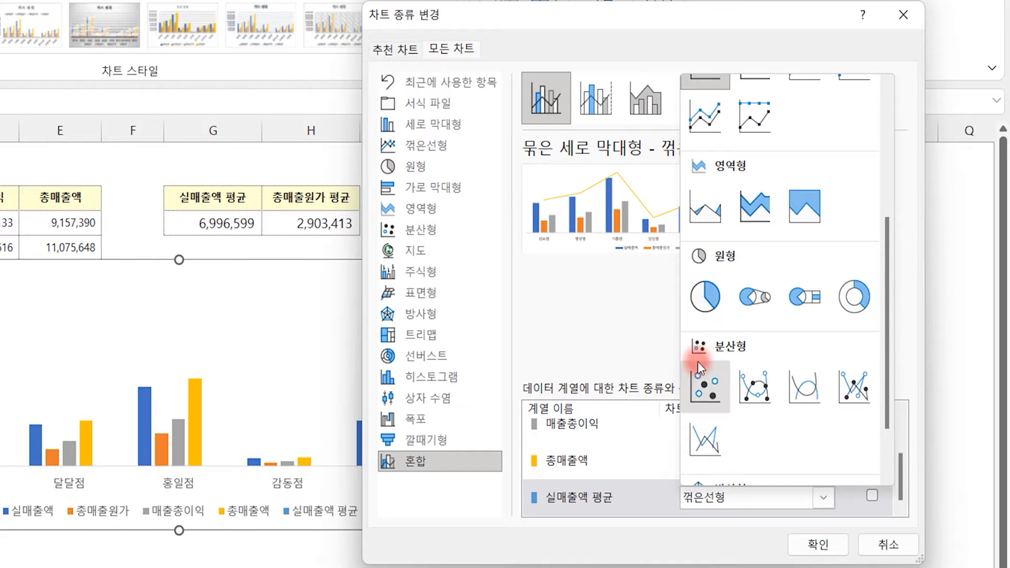
{"action": "left_click", "coordinate": [703, 390]}
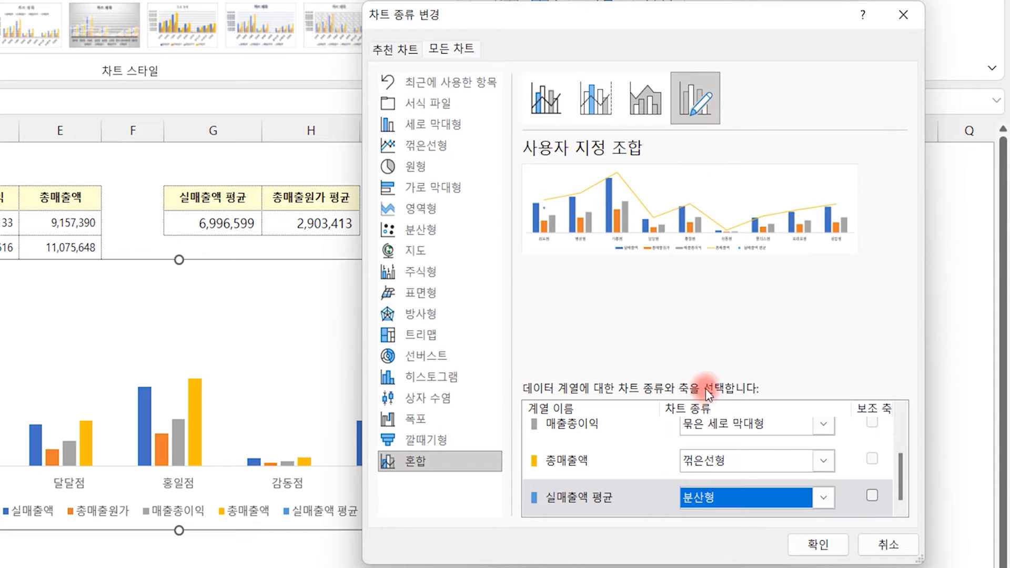
Step: Set the 총매출액 series to clustered column (묶은 세로 막대형) and apply the custom combination
{"action": "mouse_move", "coordinate": [896, 491]}
{"action": "left_mouse_down"}
{"action": "mouse_move", "coordinate": [898, 466]}
{"action": "mouse_move", "coordinate": [898, 493]}
{"action": "left_mouse_up"}
{"action": "left_click", "coordinate": [708, 463]}
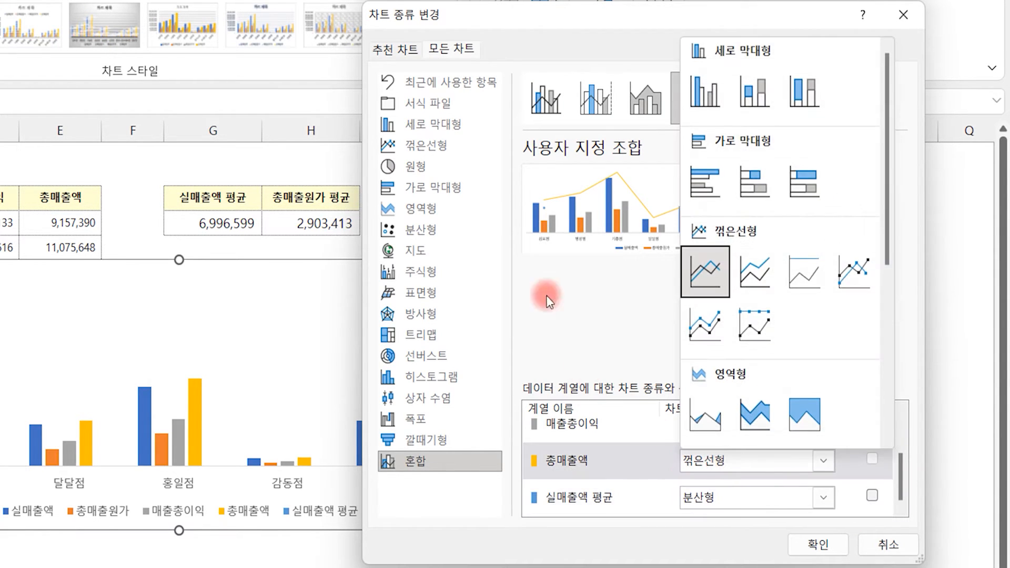
{"action": "left_click", "coordinate": [692, 107]}
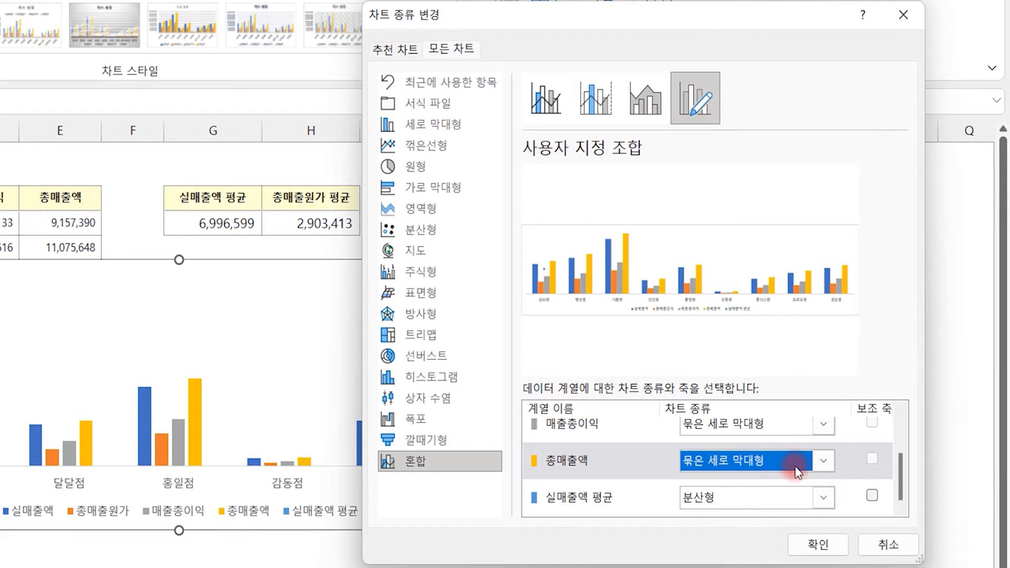
{"action": "left_click_drag", "start_coordinate": [894, 465], "coordinate": [896, 489]}
{"action": "left_click", "coordinate": [818, 545]}
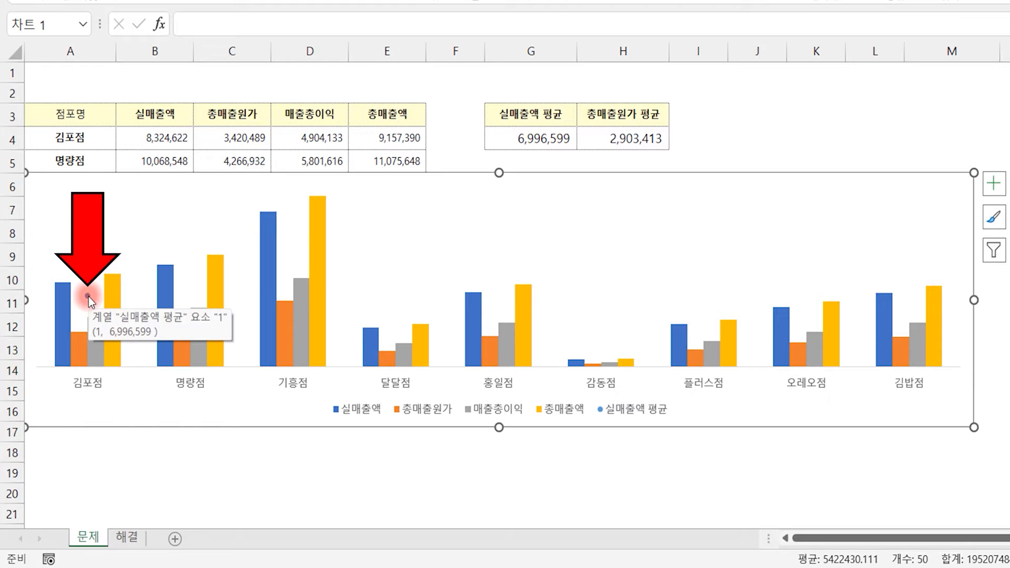
Step: Add error bars to the 실매출액 평균 scatter point and open their detailed format options
{"action": "left_click", "coordinate": [88, 296]}
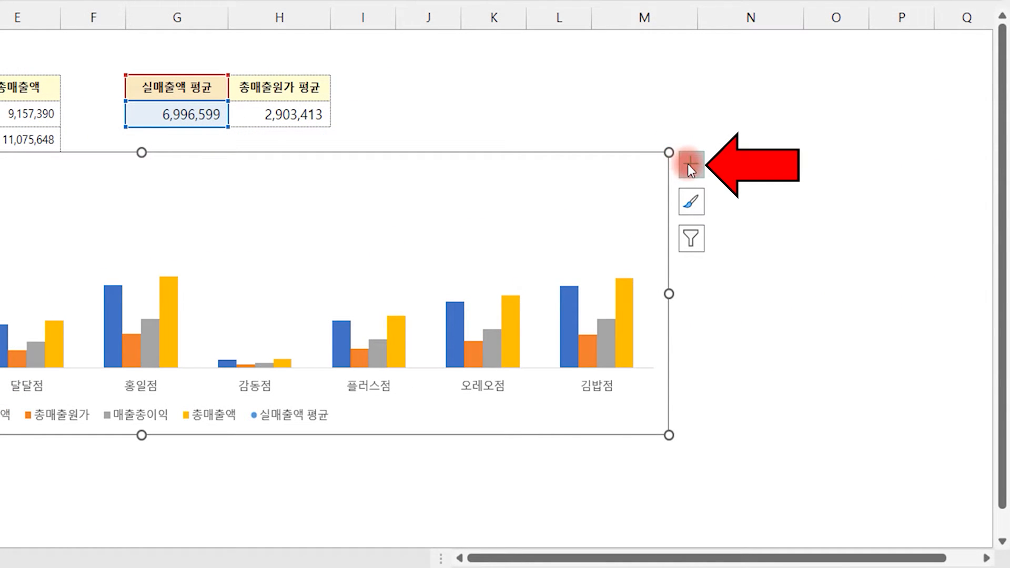
{"action": "left_click", "coordinate": [689, 164]}
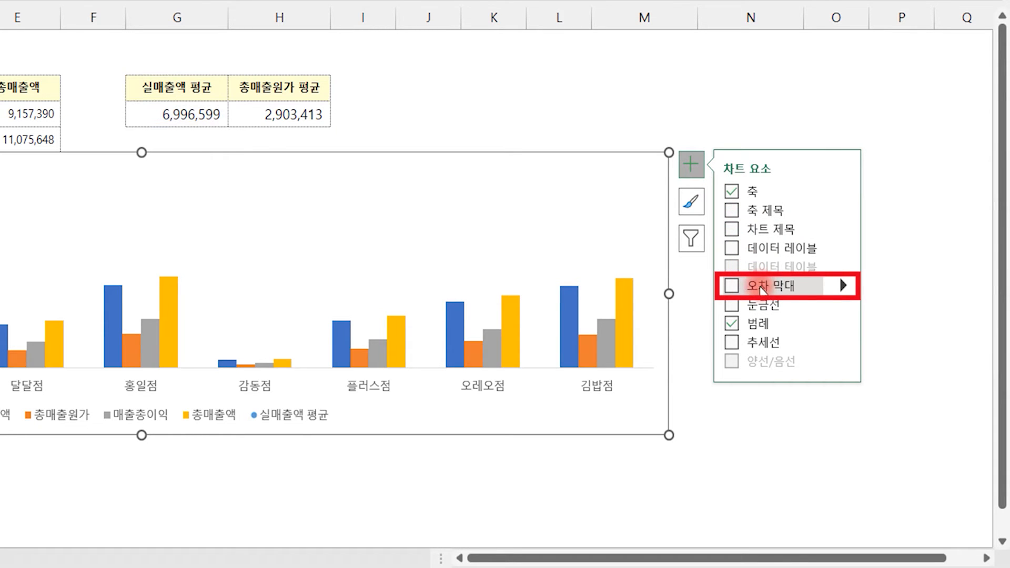
{"action": "left_click", "coordinate": [843, 288]}
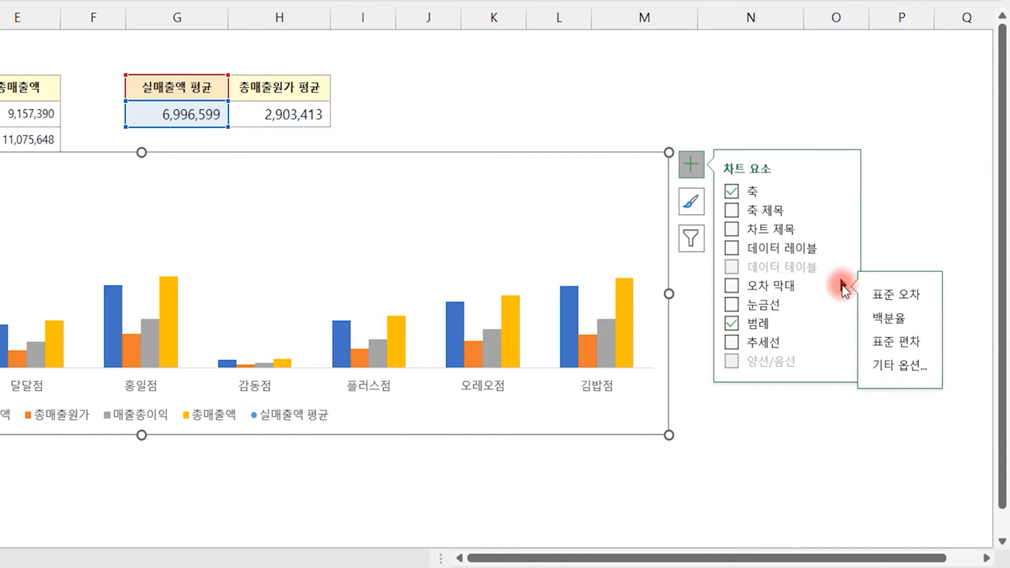
{"action": "left_click", "coordinate": [886, 365]}
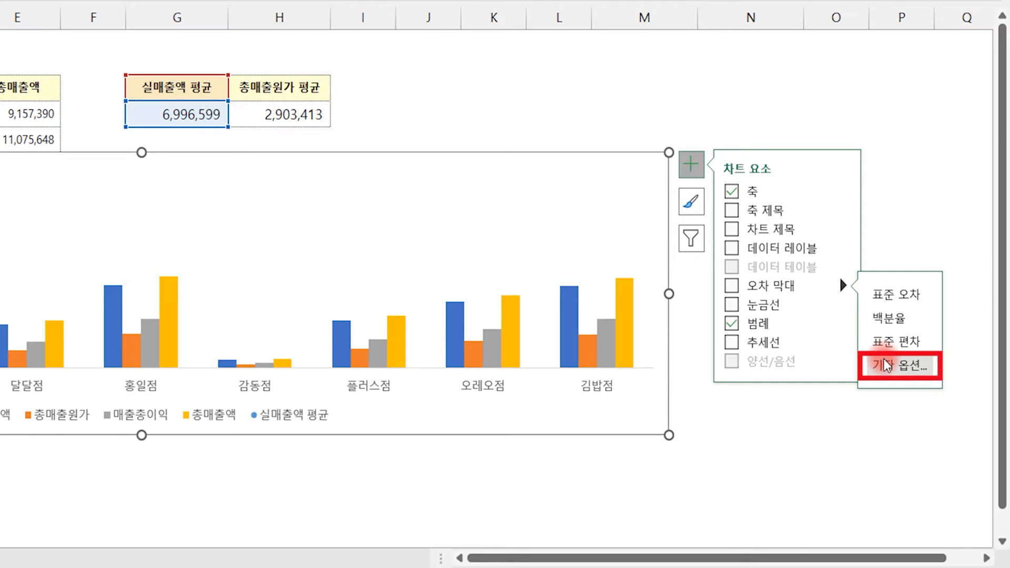
{"action": "left_click", "coordinate": [883, 364]}
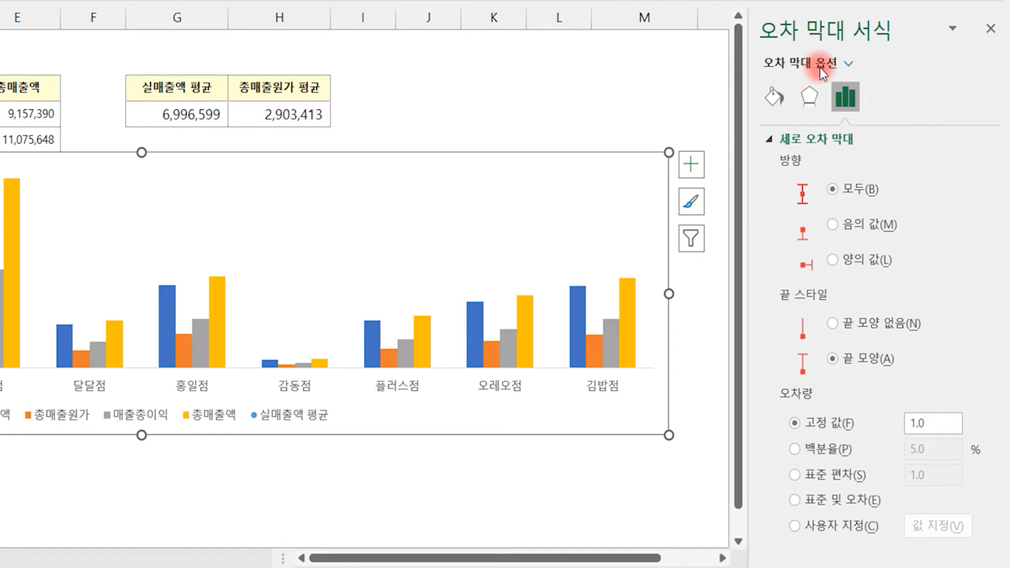
Step: Set the 실매출액 평균 X error bars to a fixed value of 9, extending only in the plus (양의 값) direction
{"action": "left_click", "coordinate": [847, 64]}
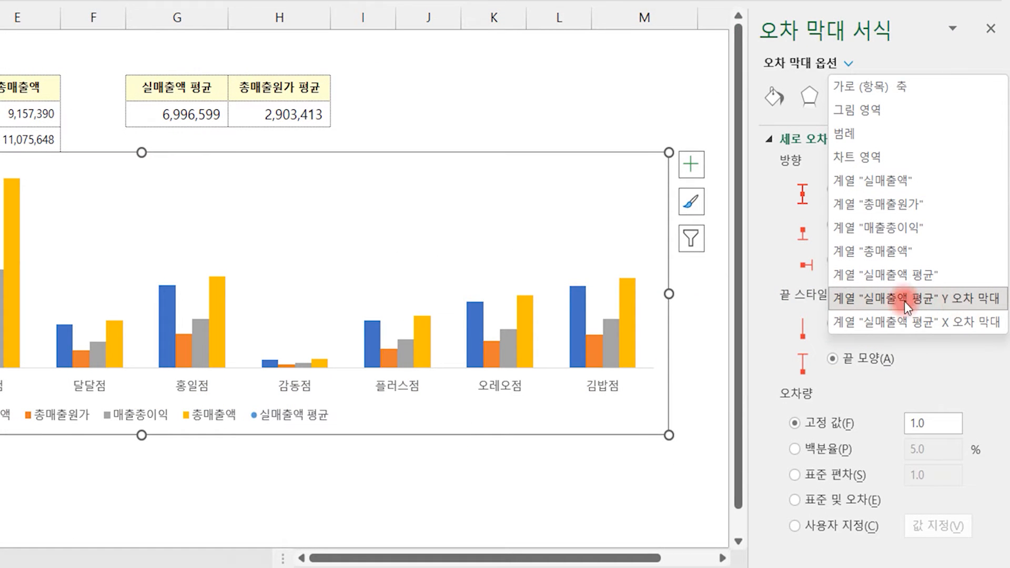
{"action": "left_click", "coordinate": [938, 323]}
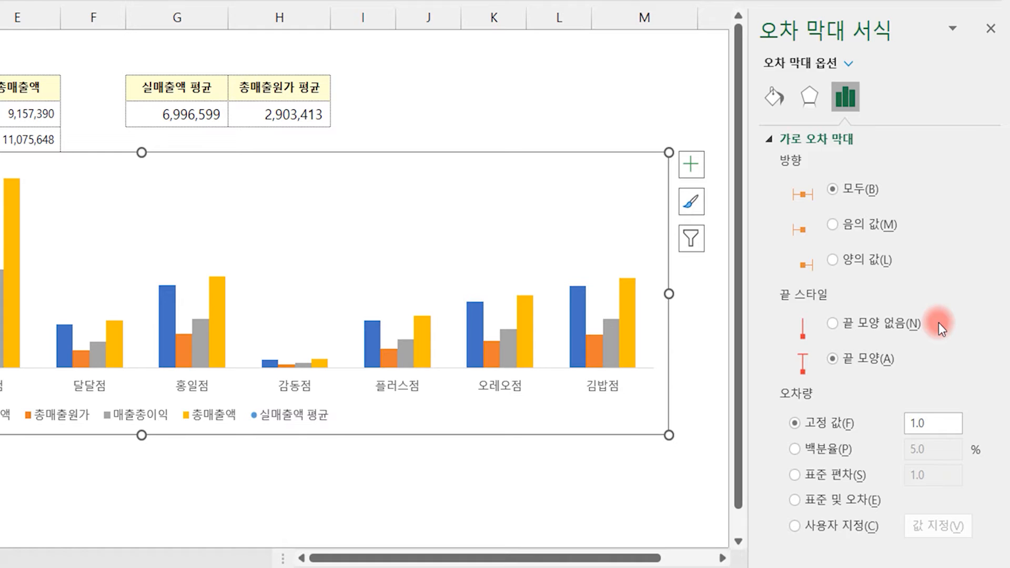
{"action": "left_click", "coordinate": [813, 426]}
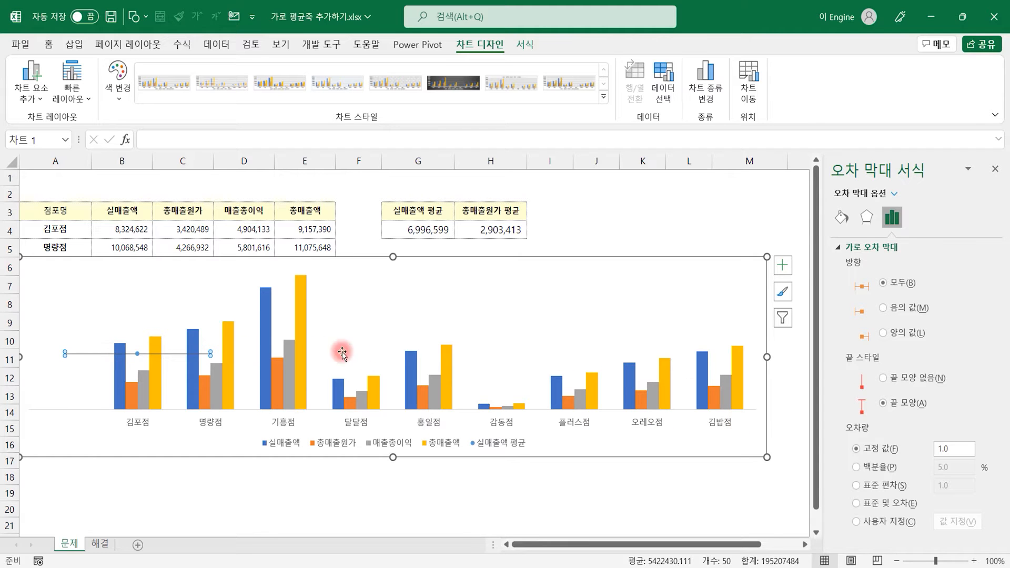
{"action": "double_click", "coordinate": [952, 449]}
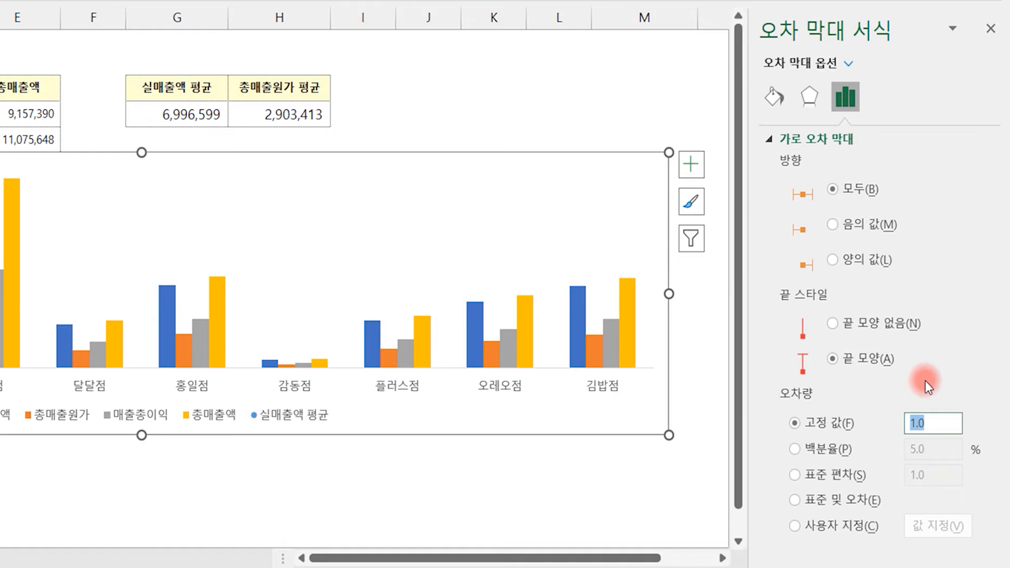
{"action": "type", "text": "9"}
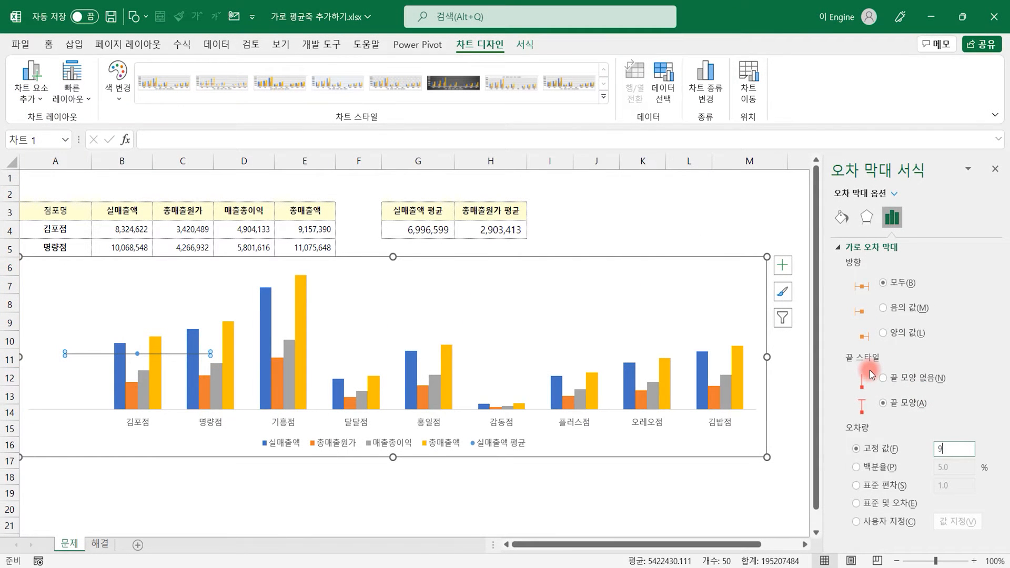
{"action": "key", "text": "Return"}
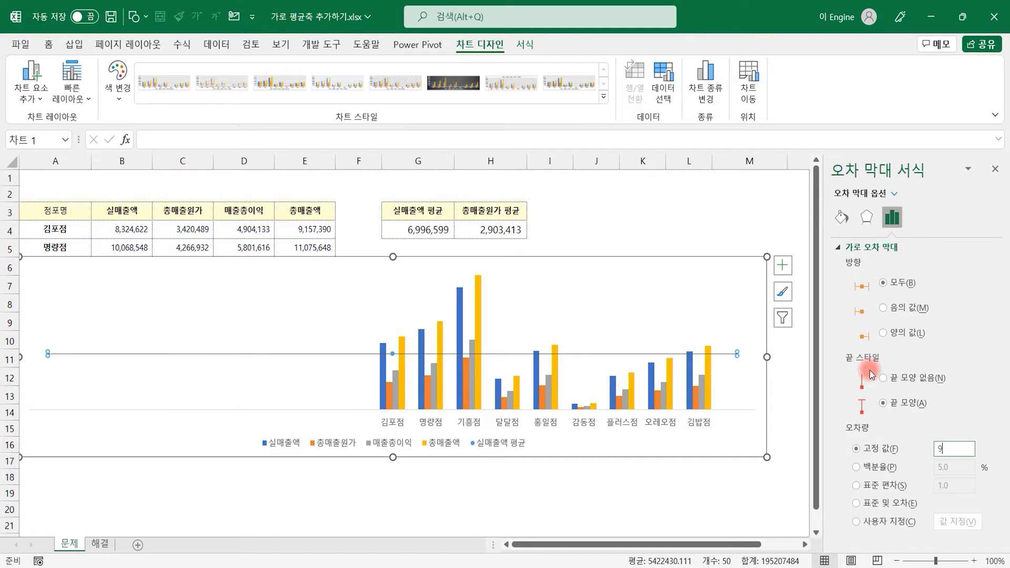
{"action": "mouse_move", "coordinate": [392, 358]}
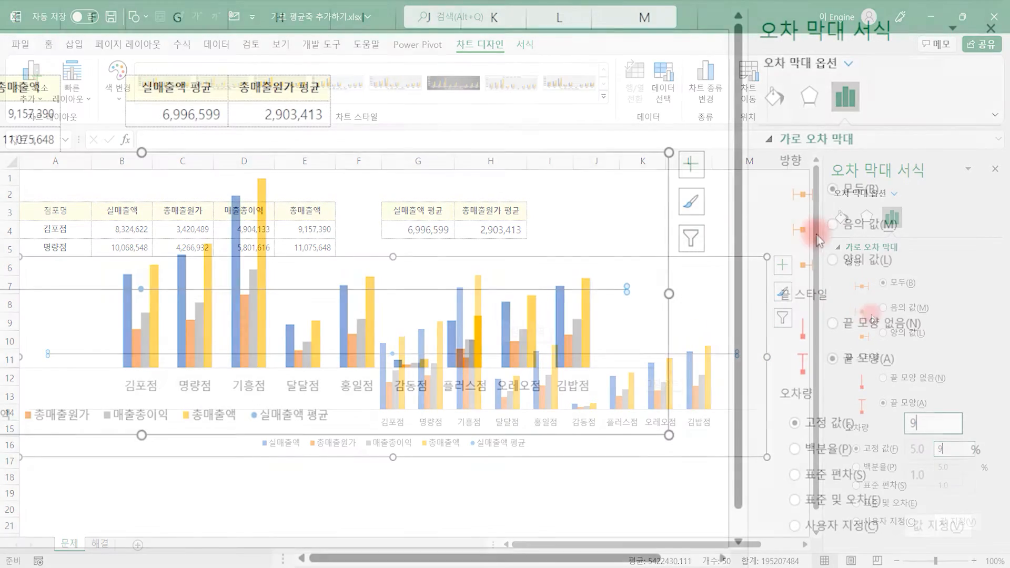
{"action": "left_click", "coordinate": [833, 261]}
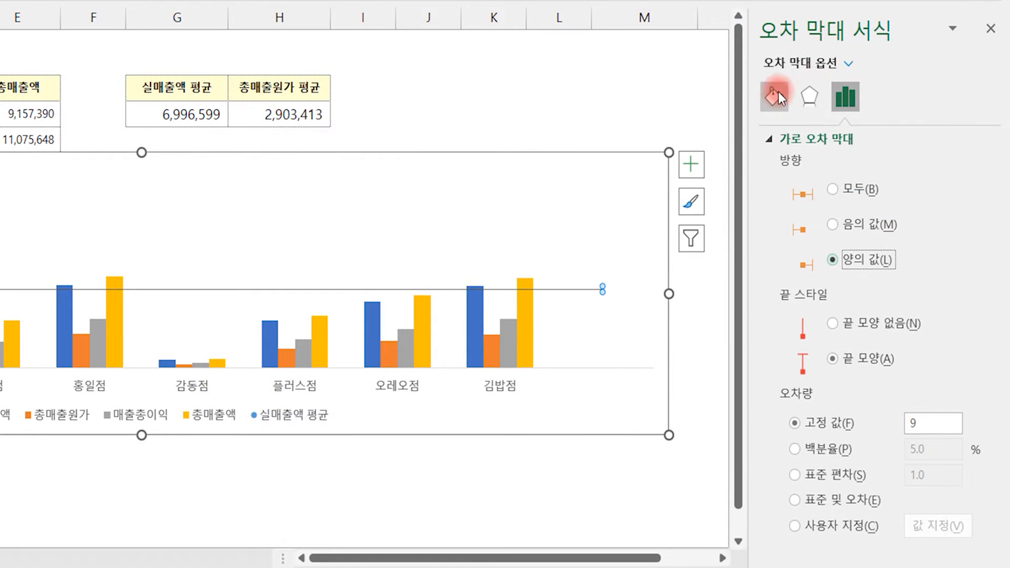
Step: Format the horizontal error bar as a solid-type red line, 2 pt wide, with a dashed style, and deselect the chart
{"action": "left_click", "coordinate": [774, 100]}
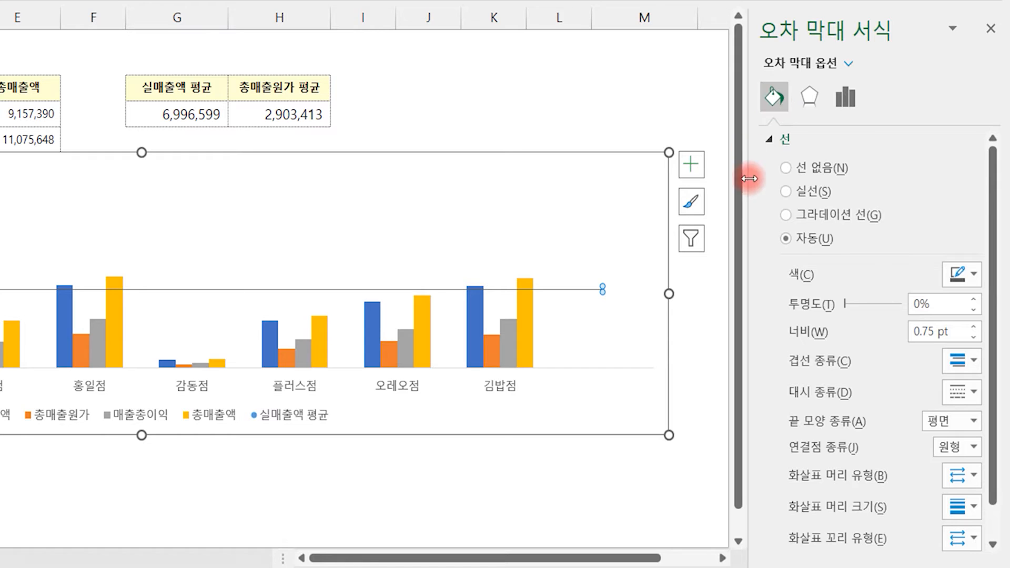
{"action": "left_click", "coordinate": [797, 189]}
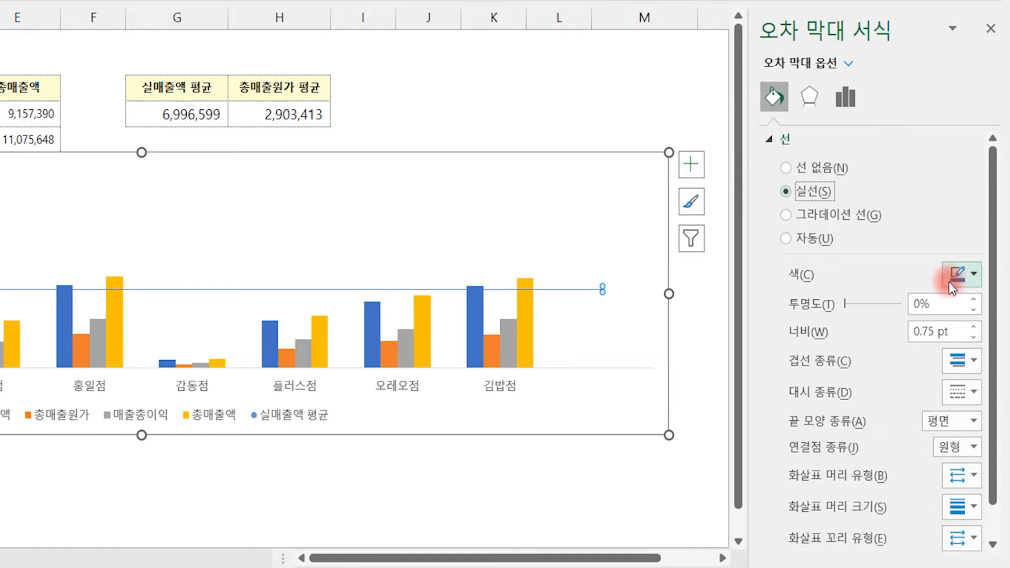
{"action": "left_click", "coordinate": [971, 274]}
{"action": "left_click", "coordinate": [886, 457]}
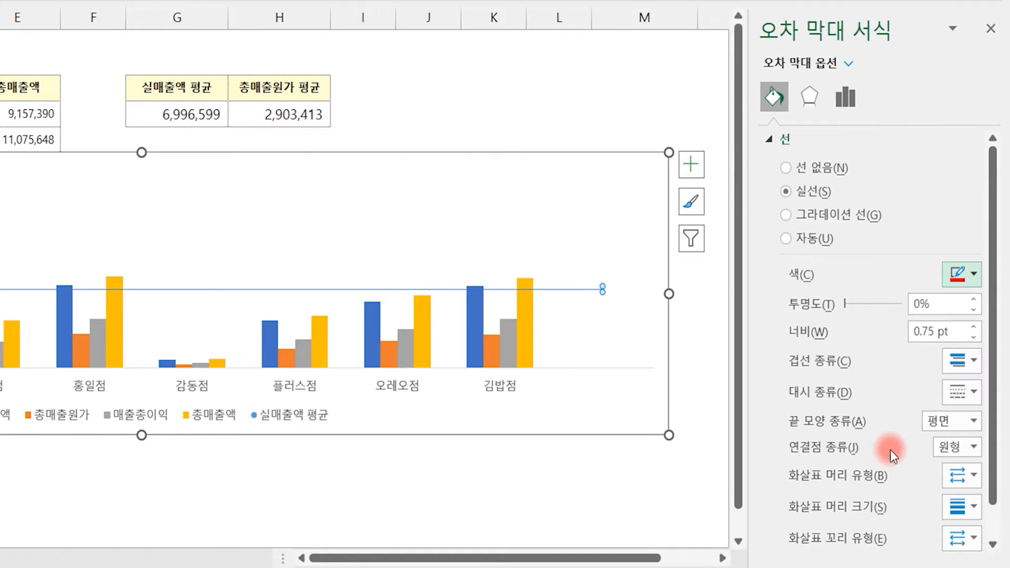
{"action": "left_click", "coordinate": [974, 327]}
{"action": "left_click", "coordinate": [974, 327]}
{"action": "left_click", "coordinate": [974, 328]}
{"action": "left_click", "coordinate": [975, 326]}
{"action": "left_click", "coordinate": [976, 325]}
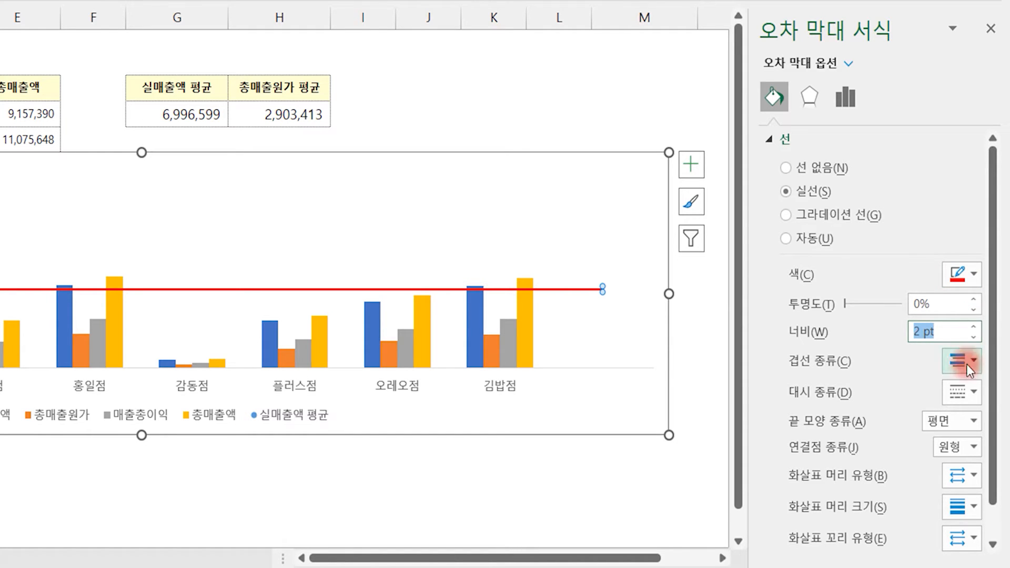
{"action": "left_click", "coordinate": [953, 401]}
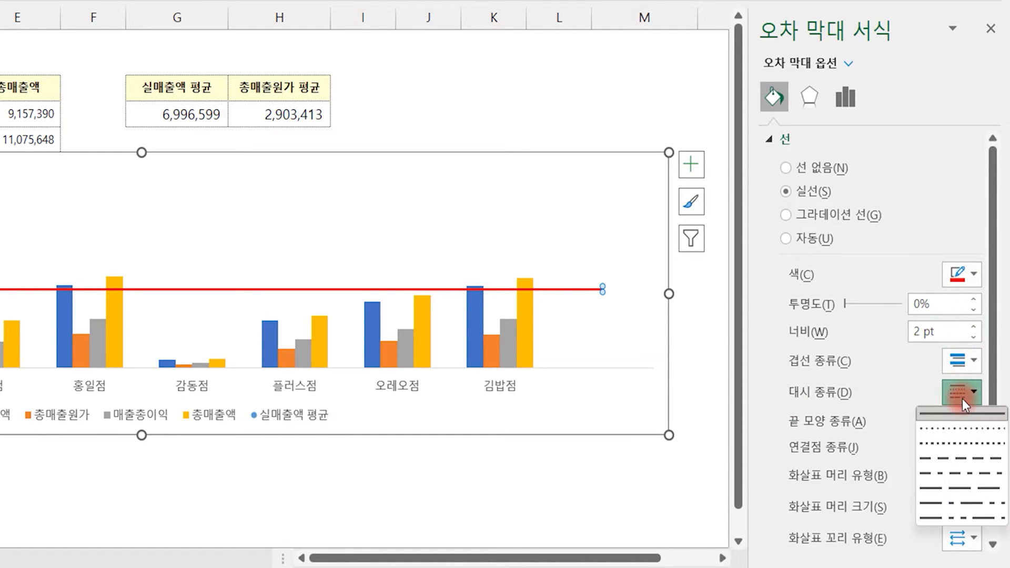
{"action": "left_click", "coordinate": [951, 446]}
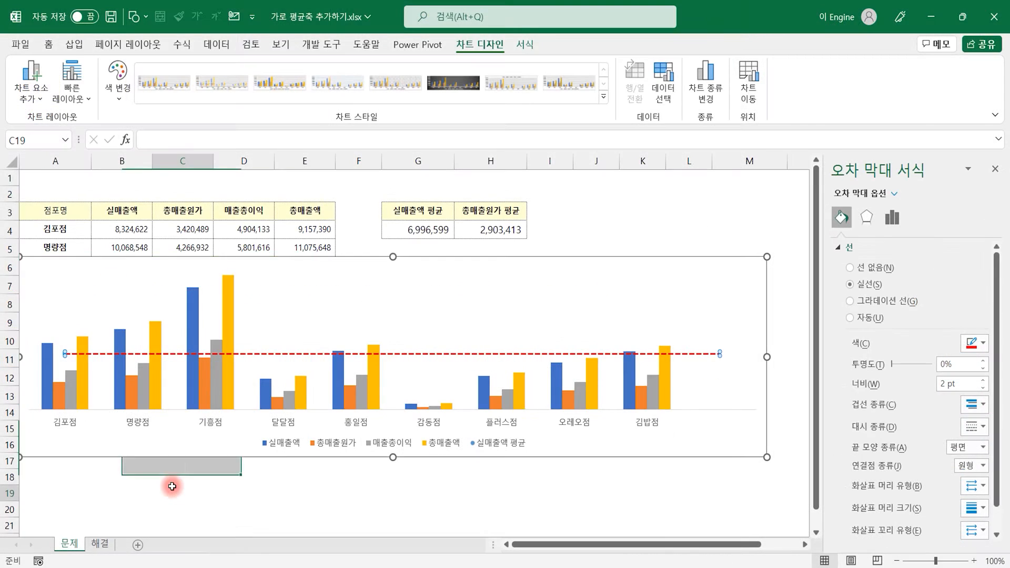
{"action": "left_click", "coordinate": [172, 488]}
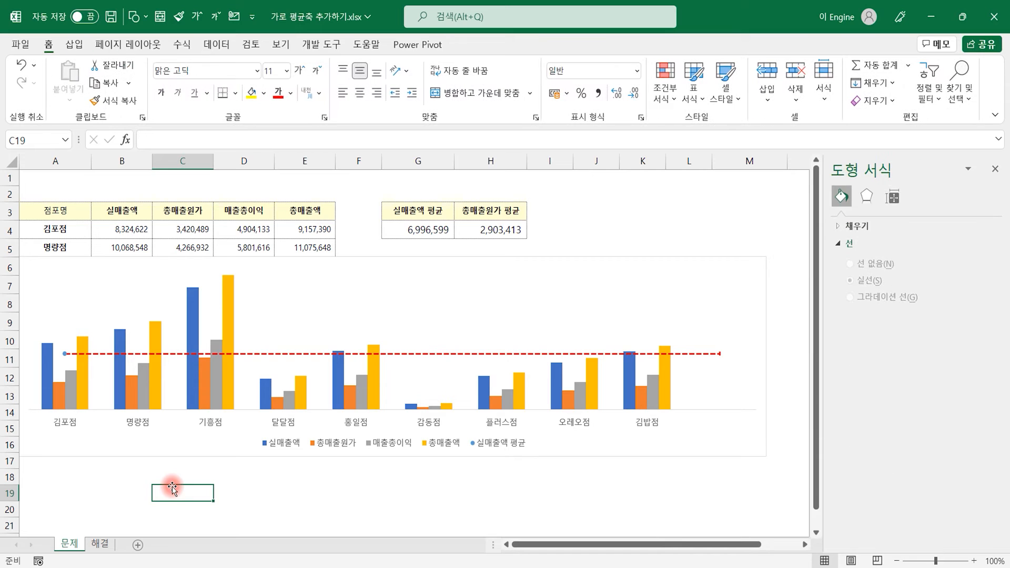
Step: Select the 실매출액 평균 point and its horizontal error bar in turn to compare their separate format options
{"action": "left_click", "coordinate": [65, 355]}
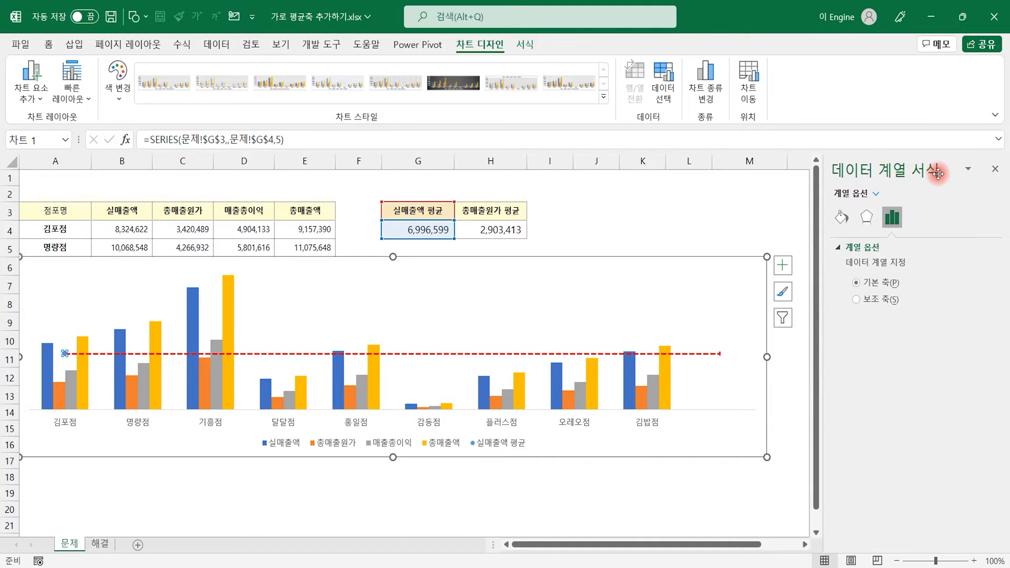
{"action": "left_click", "coordinate": [504, 354]}
{"action": "left_click", "coordinate": [504, 355]}
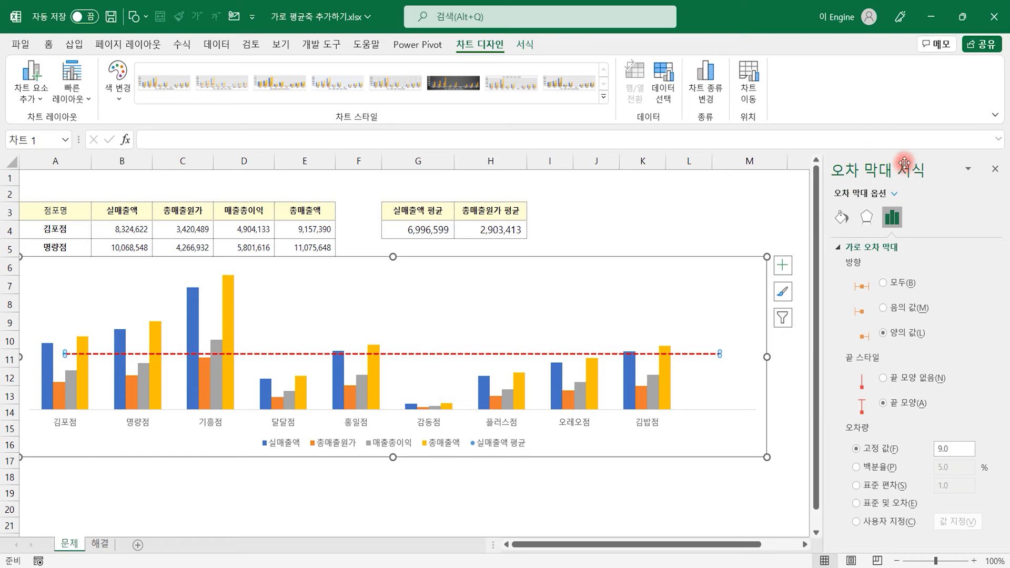
{"action": "left_click", "coordinate": [135, 493]}
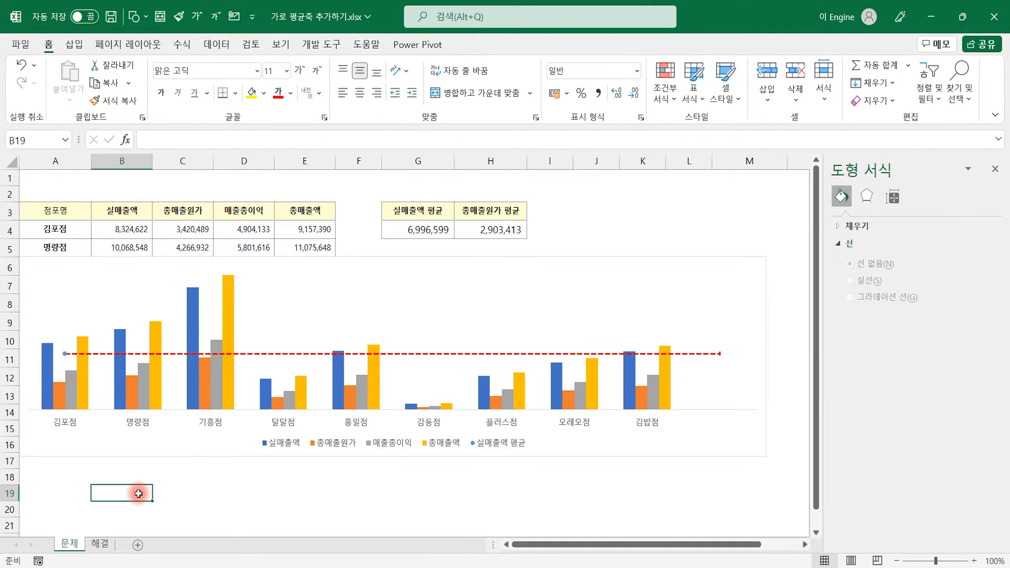
Step: Set the marker of the 실매출액 평균 scatter point to none (없음) and deselect the chart
{"action": "left_click", "coordinate": [64, 354]}
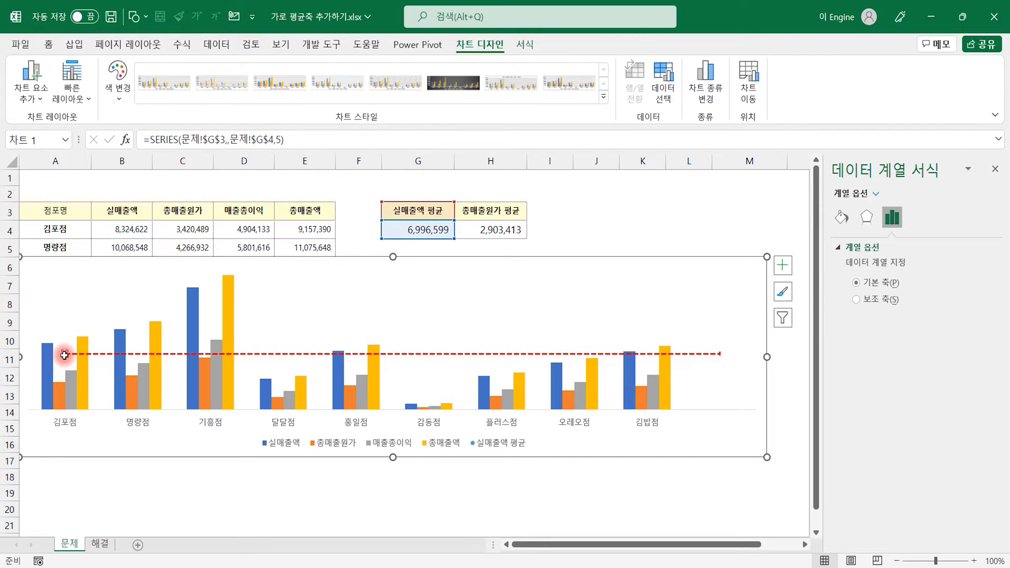
{"action": "left_click", "coordinate": [841, 219]}
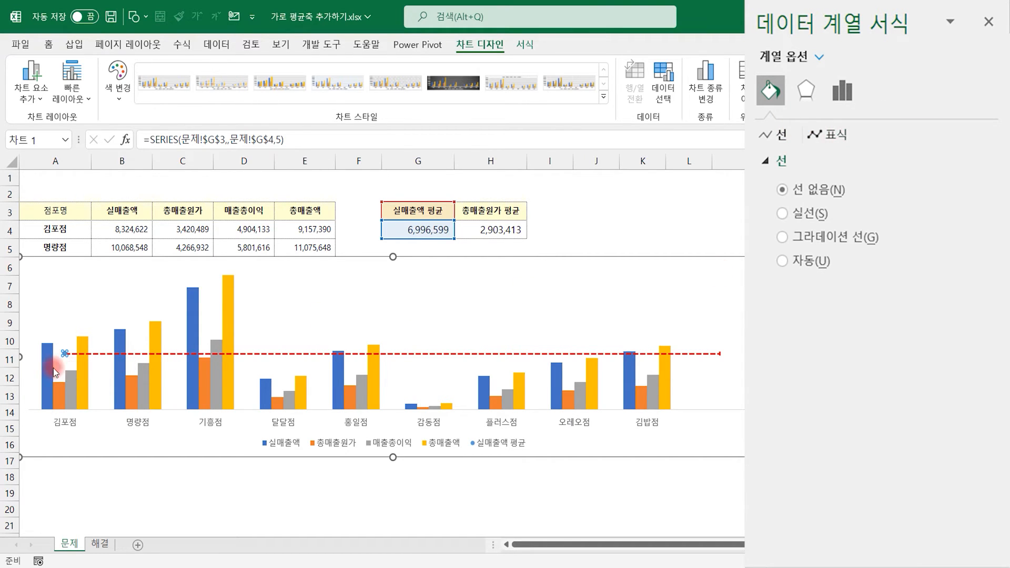
{"action": "left_click", "coordinate": [822, 134]}
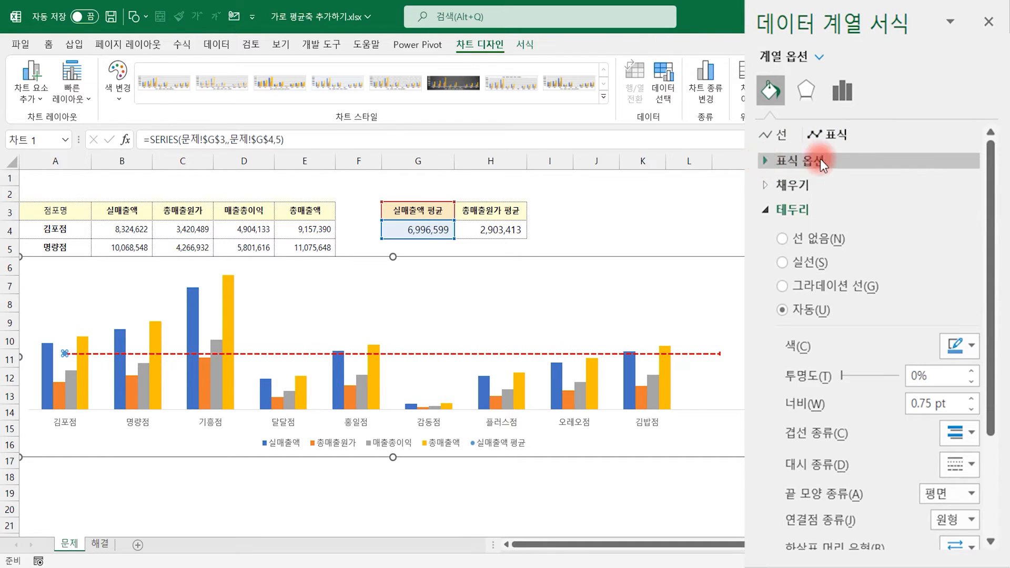
{"action": "left_click", "coordinate": [765, 160]}
{"action": "left_click", "coordinate": [789, 210]}
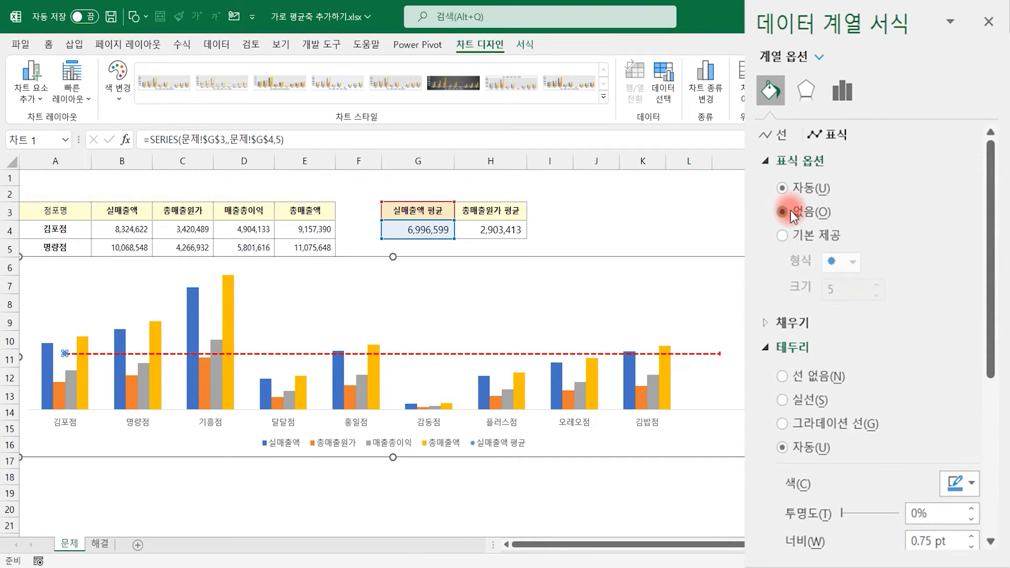
{"action": "left_click", "coordinate": [680, 481]}
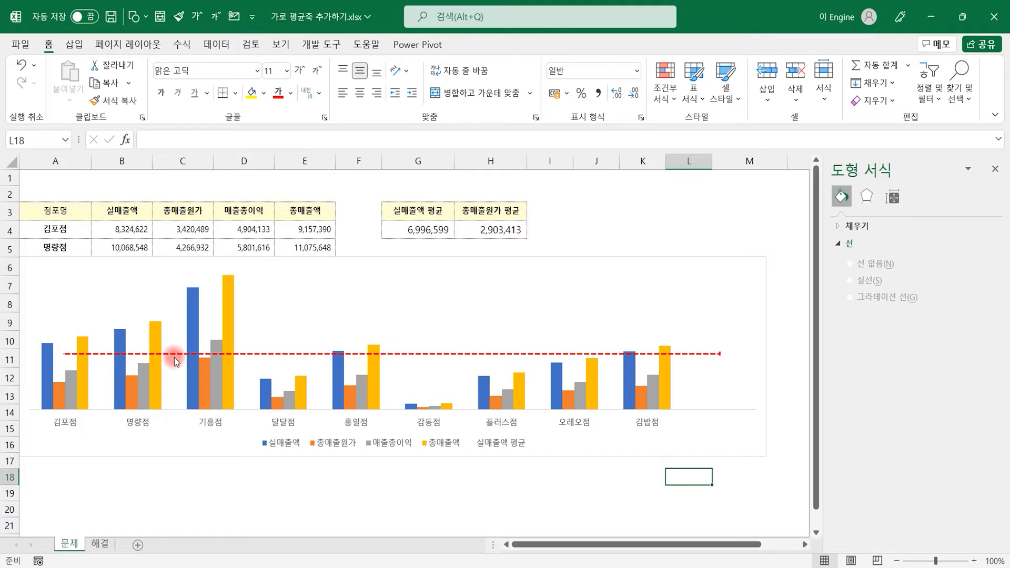
Step: Select the hidden-marker series 실매출액 평균 from the error bar's chart element list and add a data label to it
{"action": "left_click", "coordinate": [425, 355]}
{"action": "left_click", "coordinate": [837, 215]}
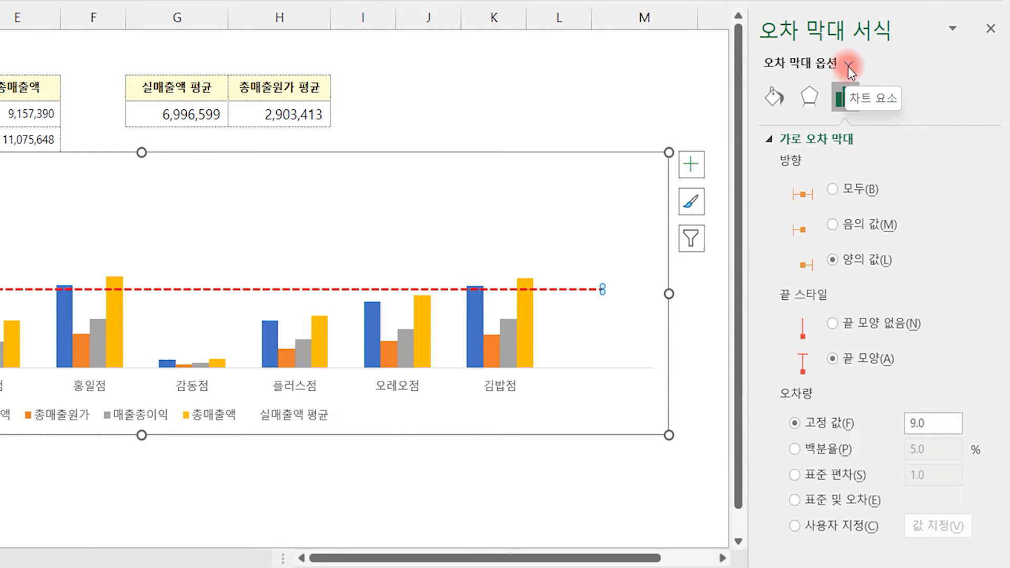
{"action": "left_click", "coordinate": [848, 66]}
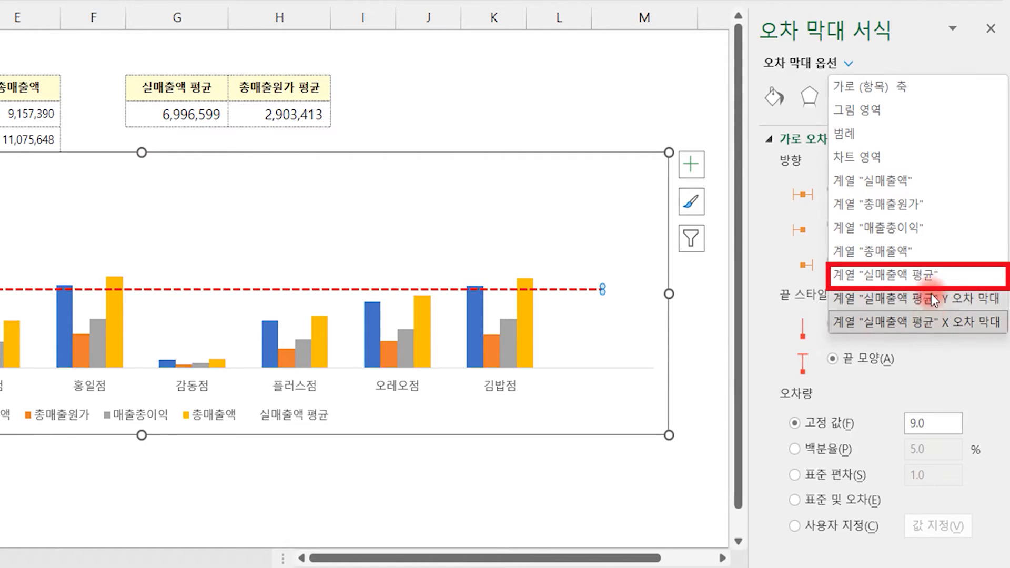
{"action": "left_click", "coordinate": [901, 273]}
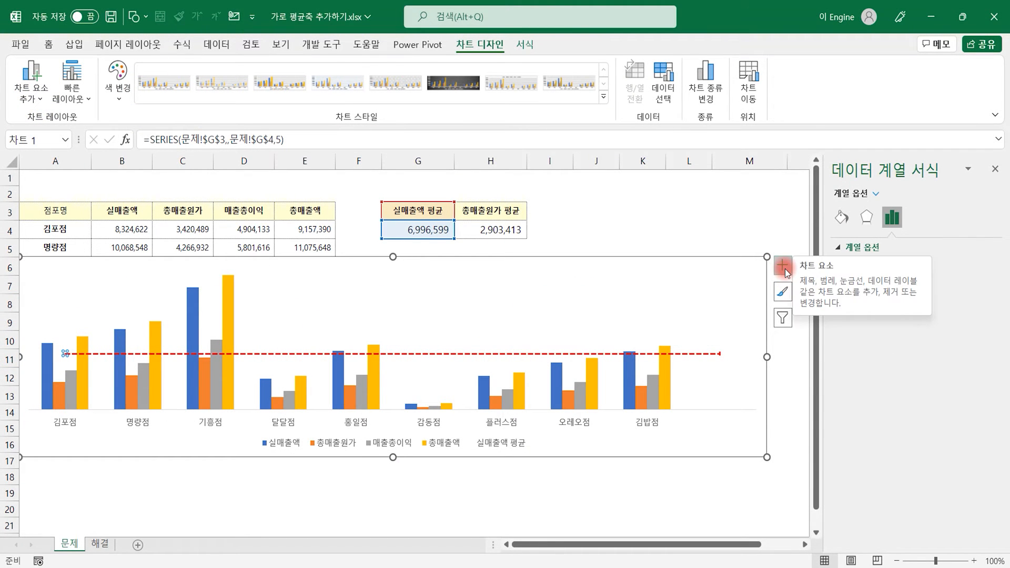
{"action": "left_click", "coordinate": [783, 268]}
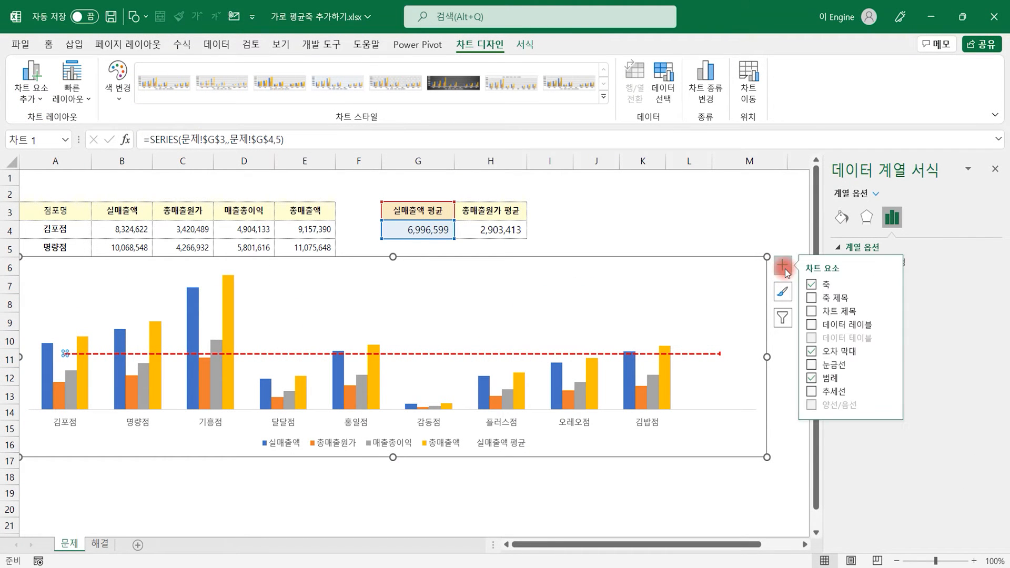
{"action": "left_click", "coordinate": [811, 325]}
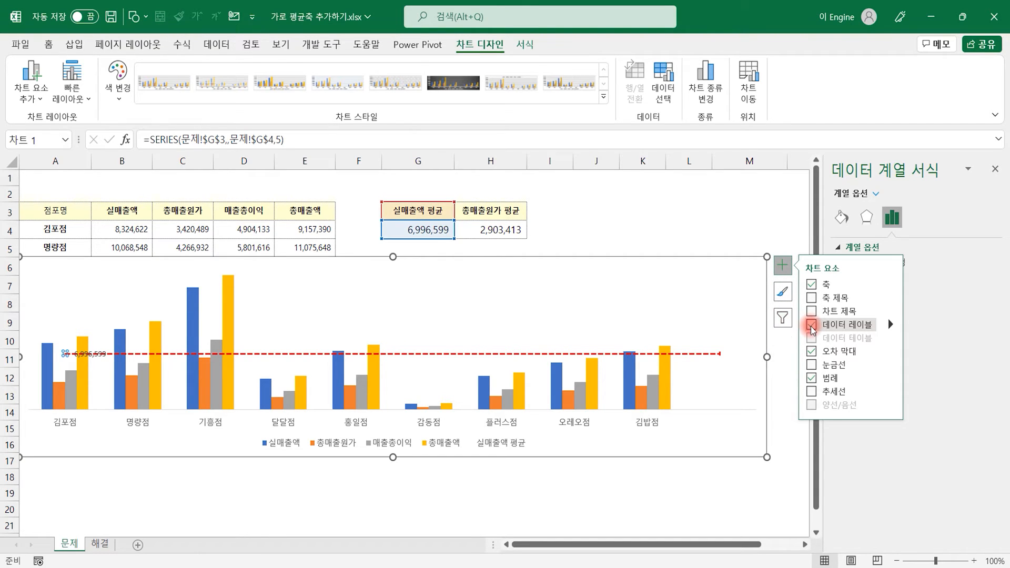
Step: Move the 실매출액 평균 data label above the red dashed line, between 달달점 and 홍일점, and delete its leader line
{"action": "left_click", "coordinate": [100, 353]}
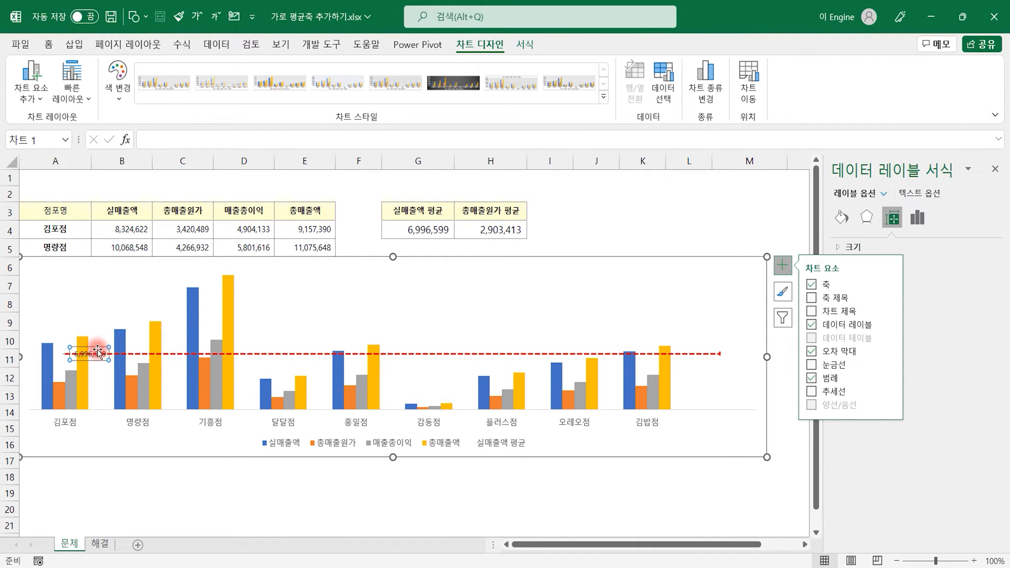
{"action": "left_click_drag", "start_coordinate": [100, 349], "coordinate": [333, 315]}
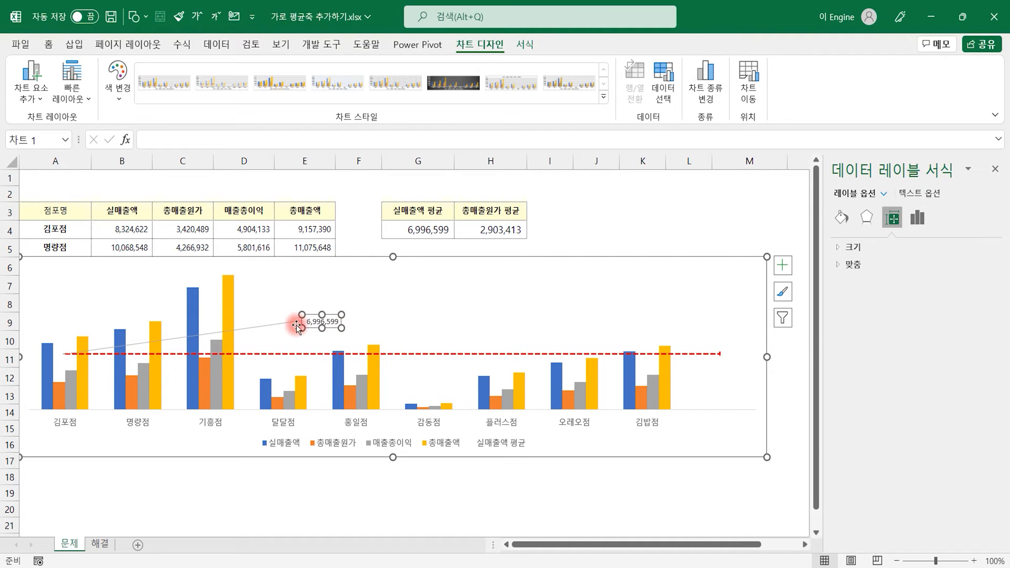
{"action": "left_click", "coordinate": [279, 325]}
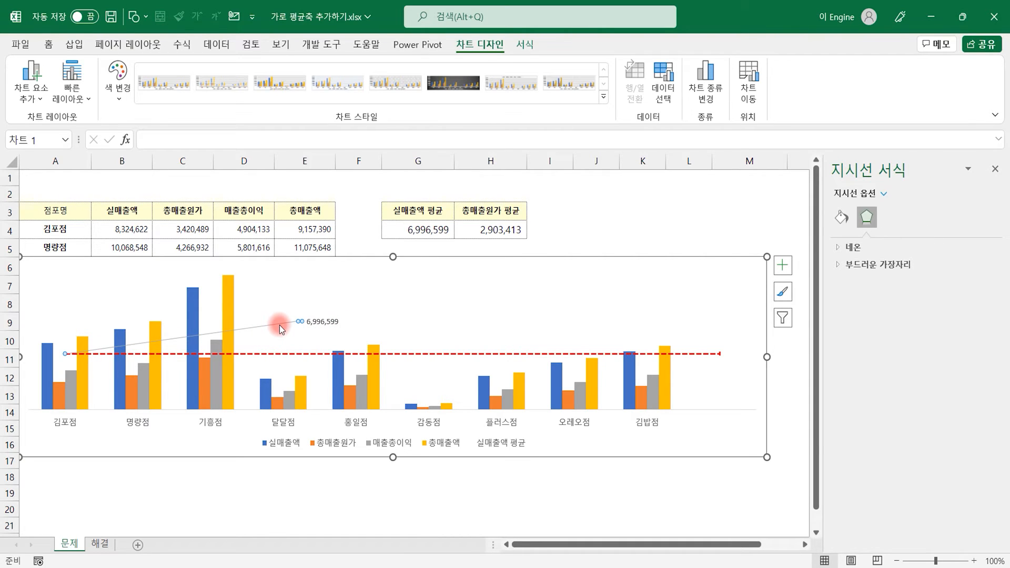
{"action": "key", "text": "Delete"}
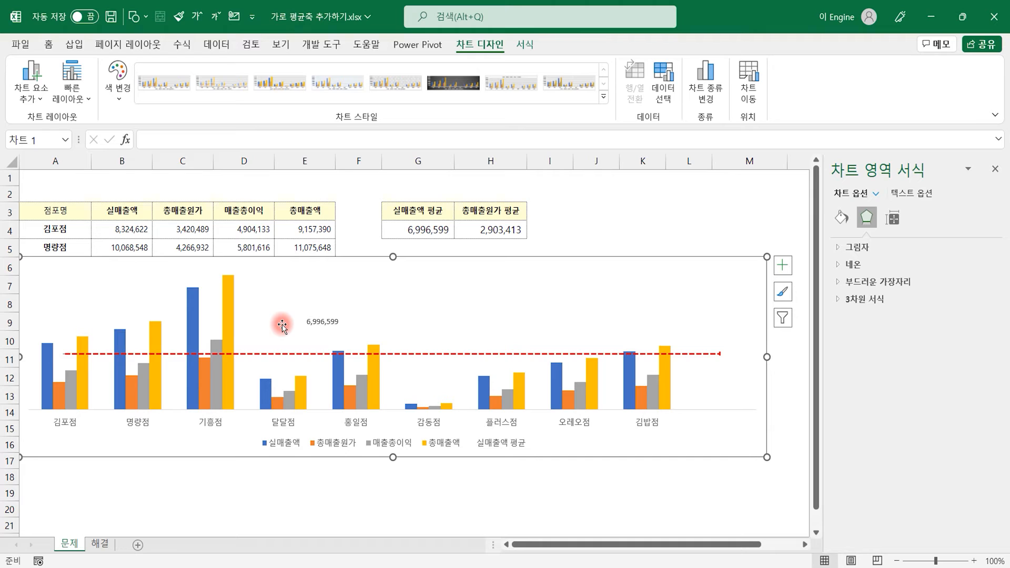
Step: Format the 실매출액 평균 data label as 20 pt, red and bold text
{"action": "left_click", "coordinate": [317, 322]}
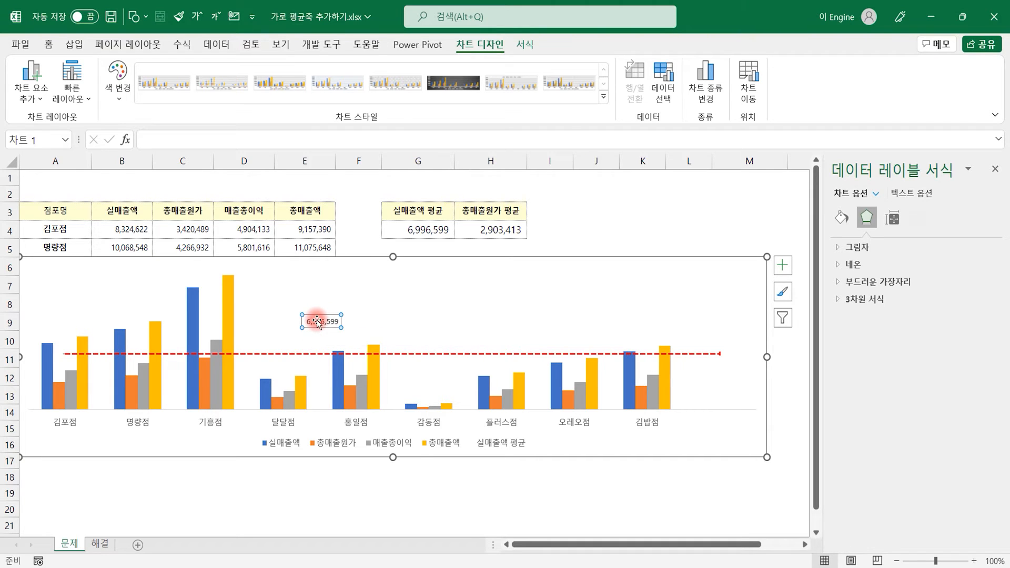
{"action": "left_click", "coordinate": [49, 44]}
{"action": "left_click", "coordinate": [299, 74]}
{"action": "left_click", "coordinate": [300, 73]}
{"action": "left_click", "coordinate": [300, 73]}
{"action": "left_click", "coordinate": [300, 74]}
{"action": "left_click", "coordinate": [300, 74]}
{"action": "left_click", "coordinate": [300, 73]}
{"action": "left_click", "coordinate": [300, 74]}
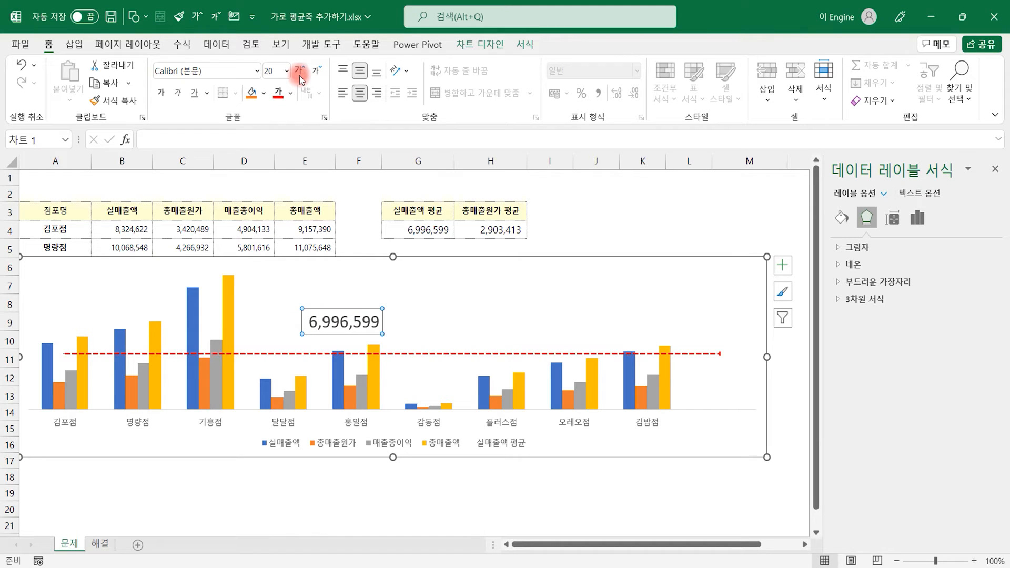
{"action": "left_click", "coordinate": [280, 100]}
{"action": "left_click", "coordinate": [159, 95]}
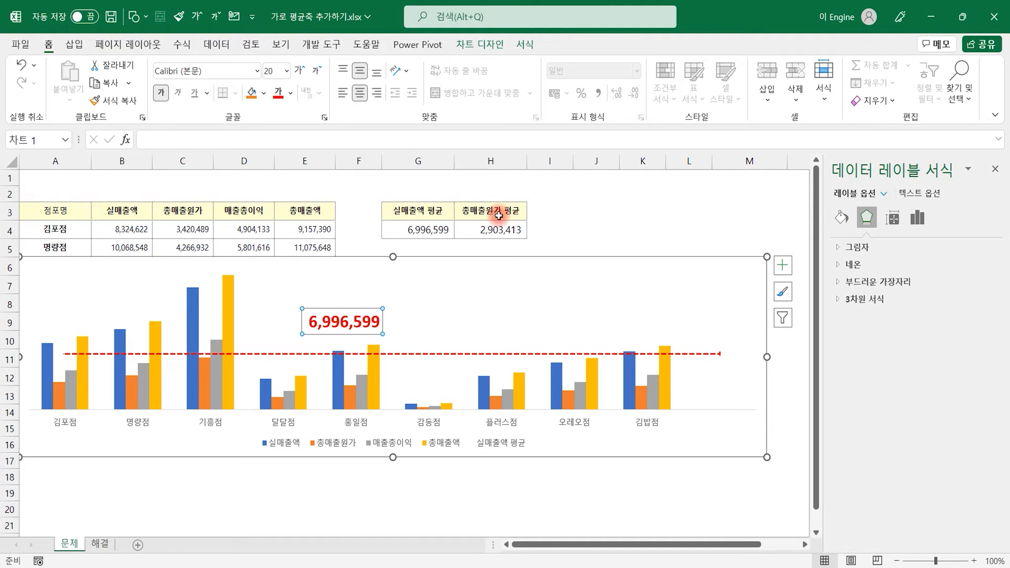
Step: Add a new series to the chart's data source, taking its name from the 총매출원가 평균 header in cell H3
{"action": "left_click", "coordinate": [493, 259]}
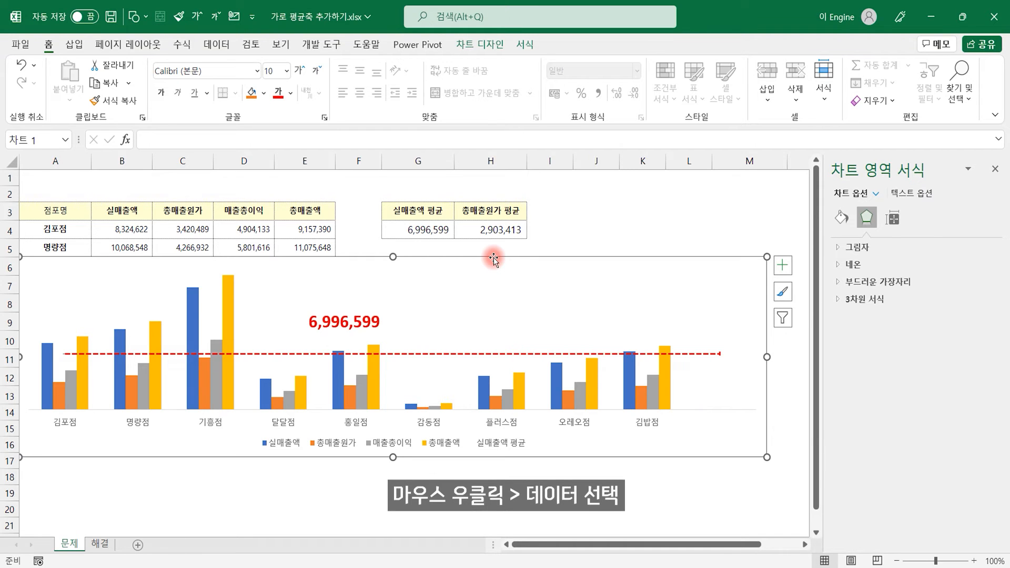
{"action": "right_click", "coordinate": [493, 259]}
{"action": "left_click", "coordinate": [541, 345]}
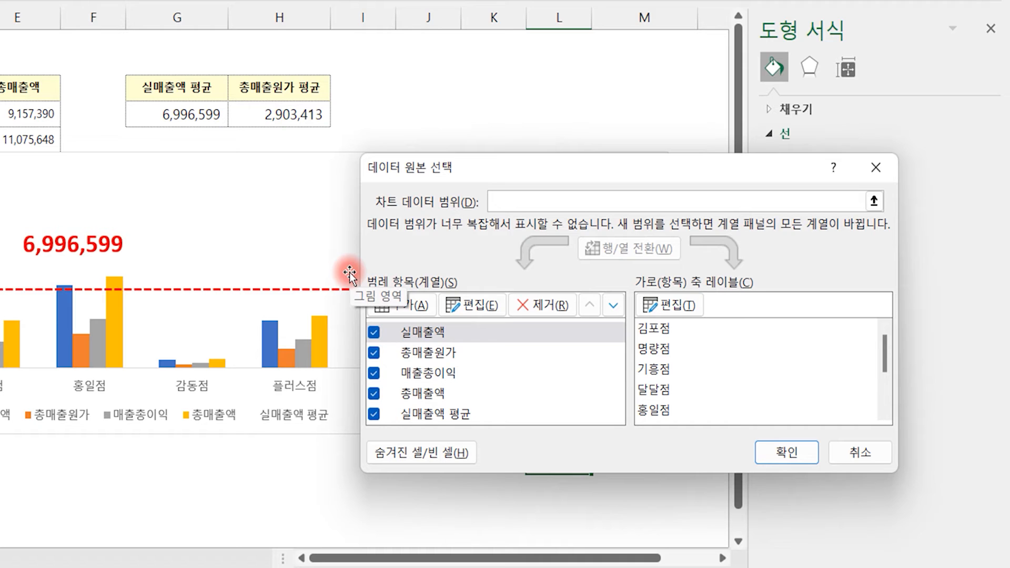
{"action": "left_click", "coordinate": [405, 313]}
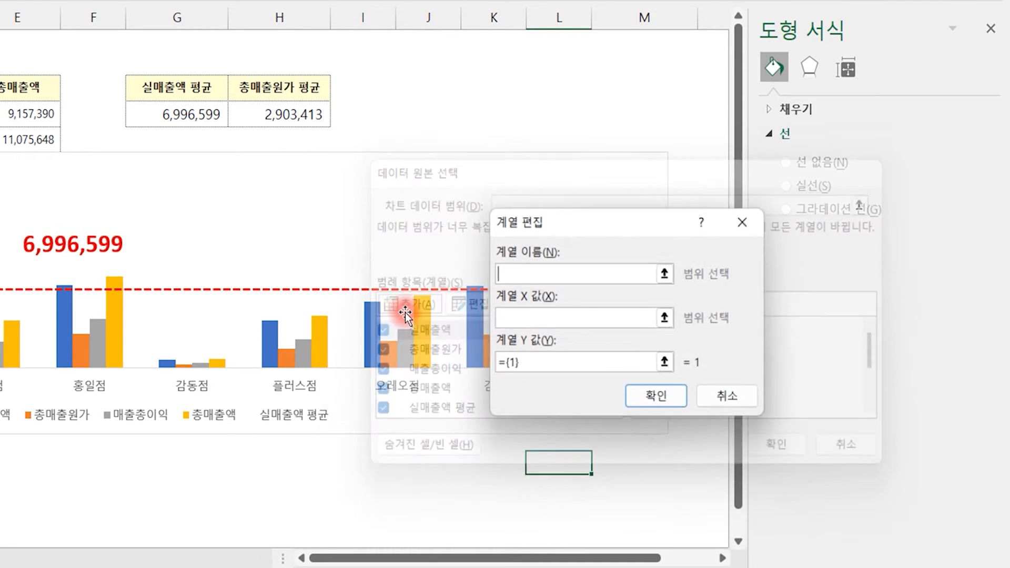
{"action": "left_click", "coordinate": [531, 273]}
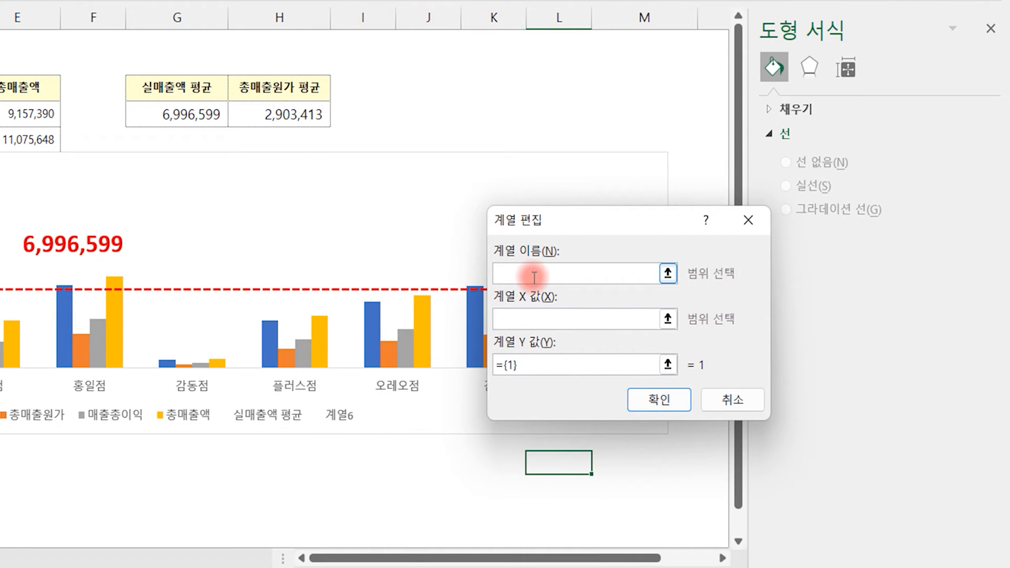
{"action": "left_click", "coordinate": [296, 88]}
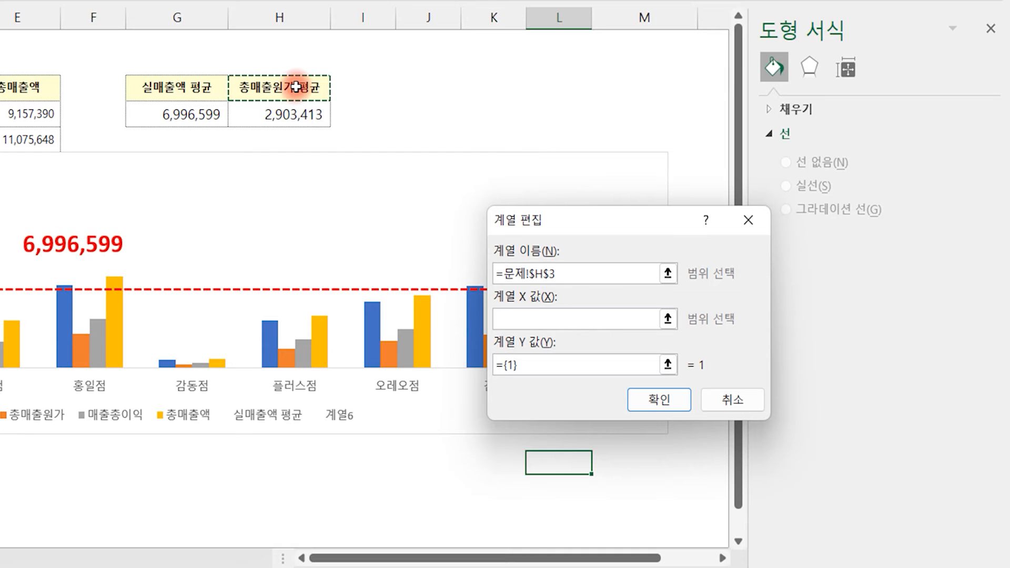
Step: Replace the new series' default Y value with a reference to cell H4 on the 문제 sheet
{"action": "left_click", "coordinate": [527, 318]}
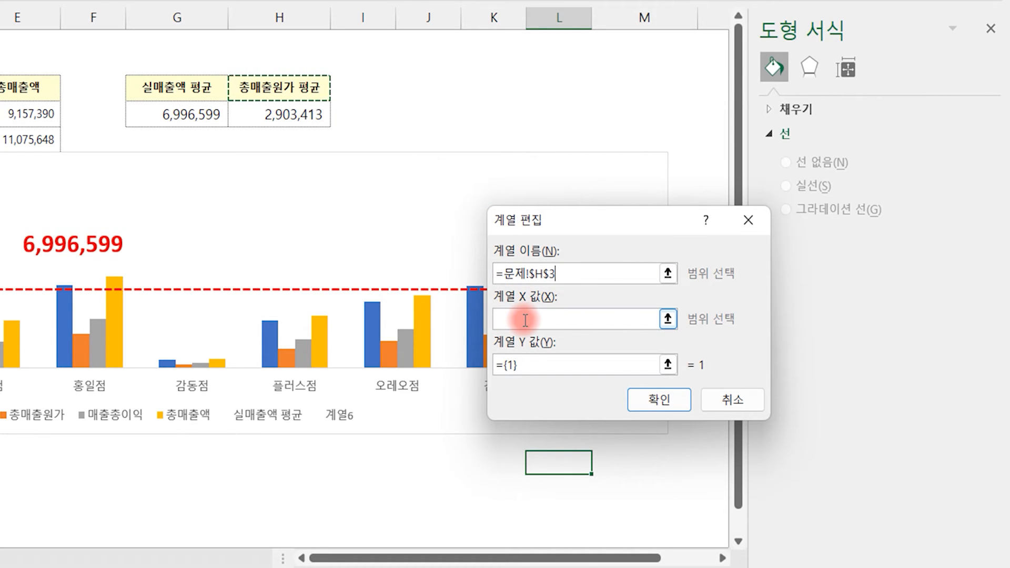
{"action": "left_click", "coordinate": [525, 358]}
{"action": "left_click", "coordinate": [521, 365]}
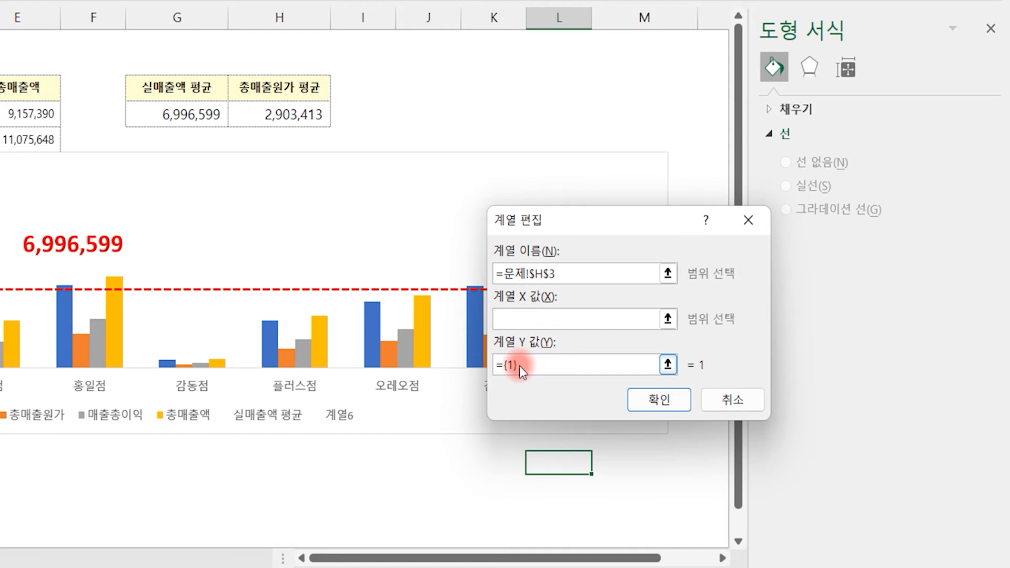
{"action": "left_click_drag", "start_coordinate": [500, 365], "coordinate": [491, 365]}
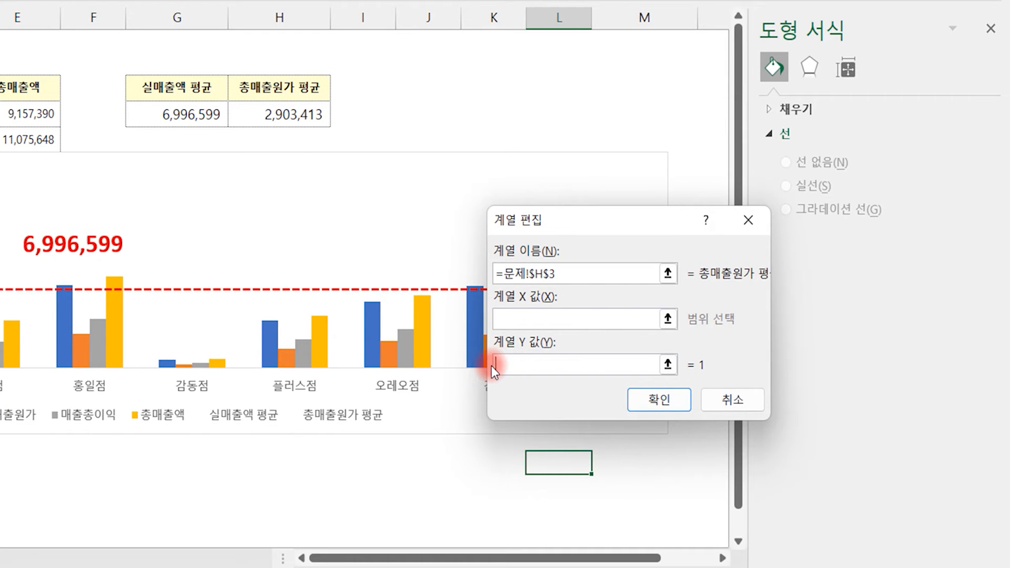
{"action": "left_click", "coordinate": [290, 116]}
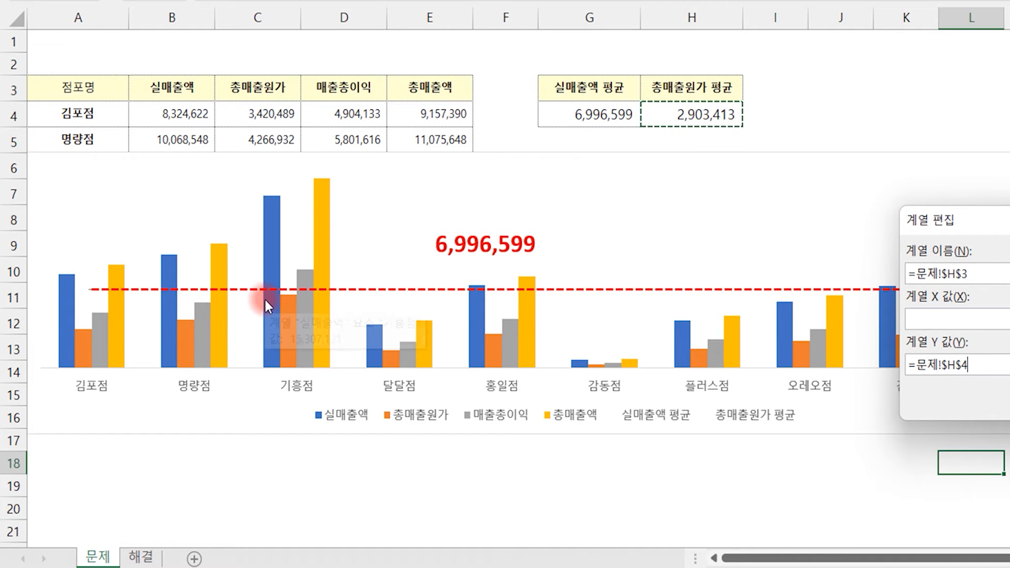
Step: Set the new series' X value to 0.5 and apply the series and data source changes
{"action": "mouse_move", "coordinate": [264, 297]}
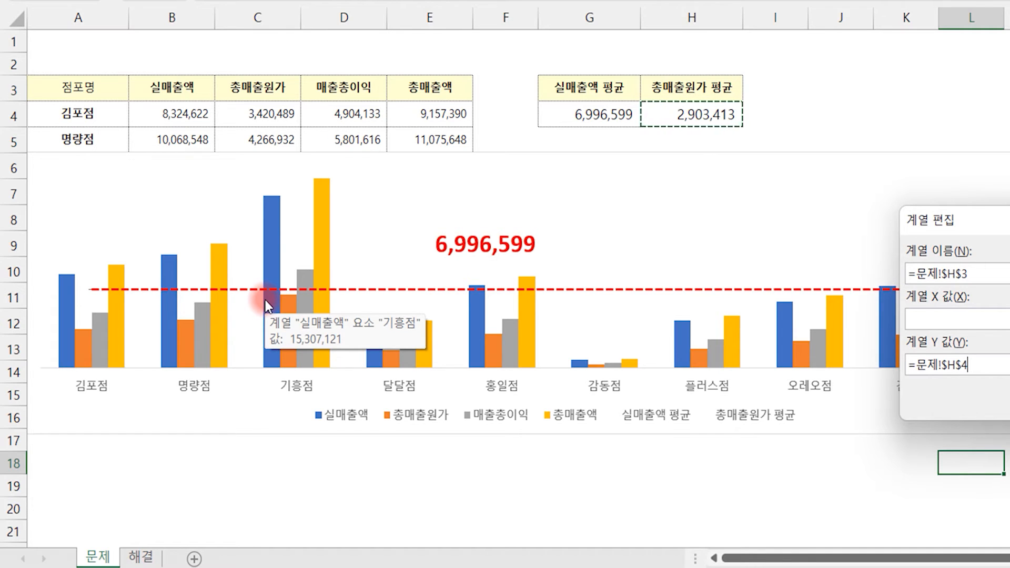
{"action": "left_click_drag", "start_coordinate": [974, 220], "coordinate": [1009, 351]}
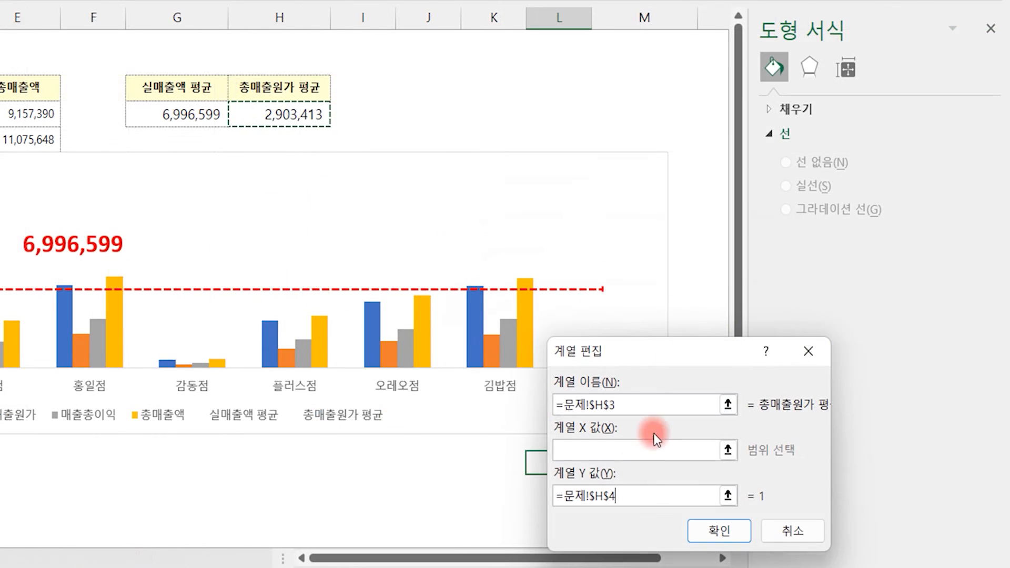
{"action": "left_click", "coordinate": [623, 449]}
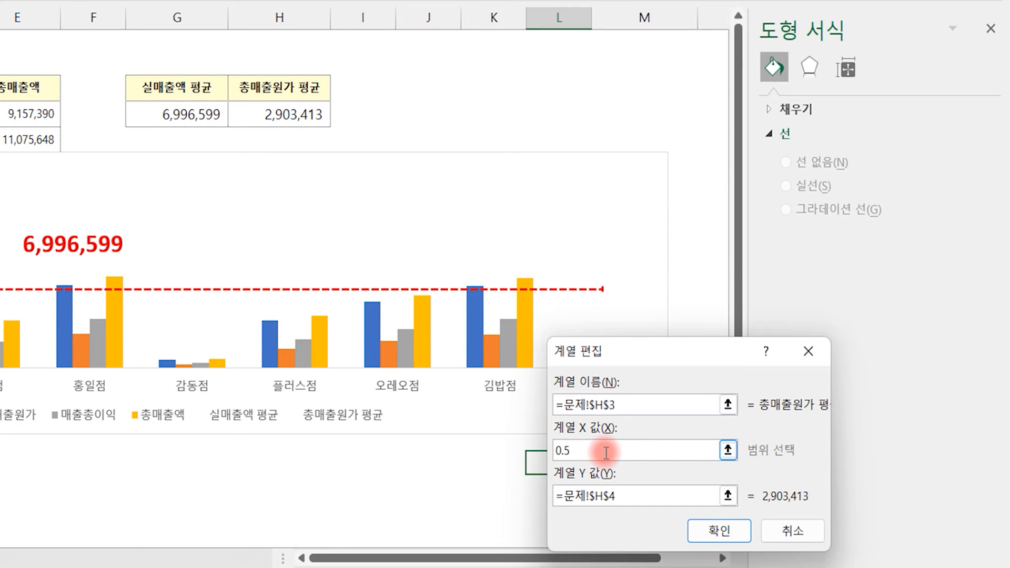
{"action": "key", "text": "Return"}
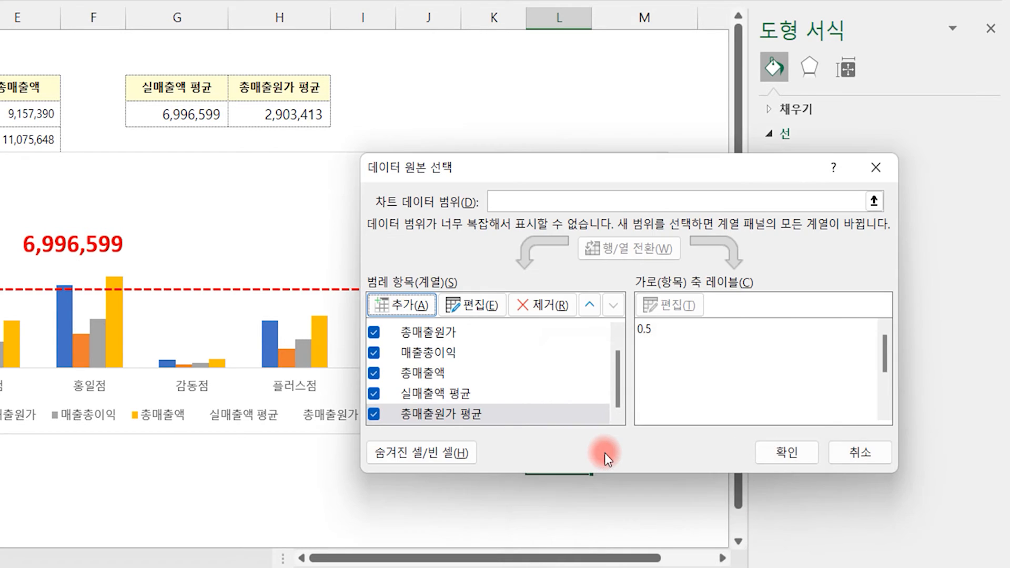
{"action": "left_click", "coordinate": [787, 451]}
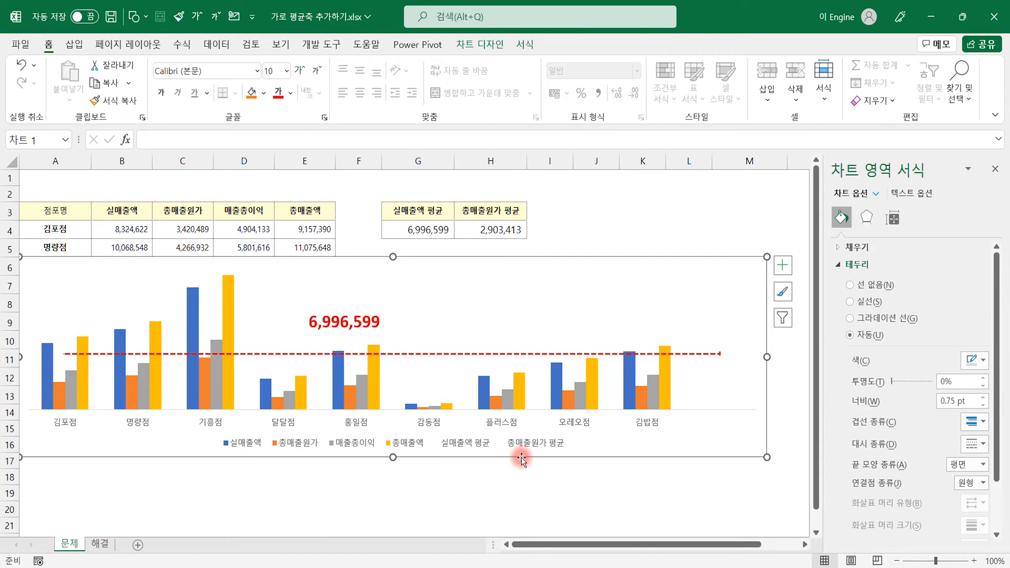
Step: Add error bars to the 총매출원가 평균 series and open their formatting options
{"action": "left_click", "coordinate": [875, 193]}
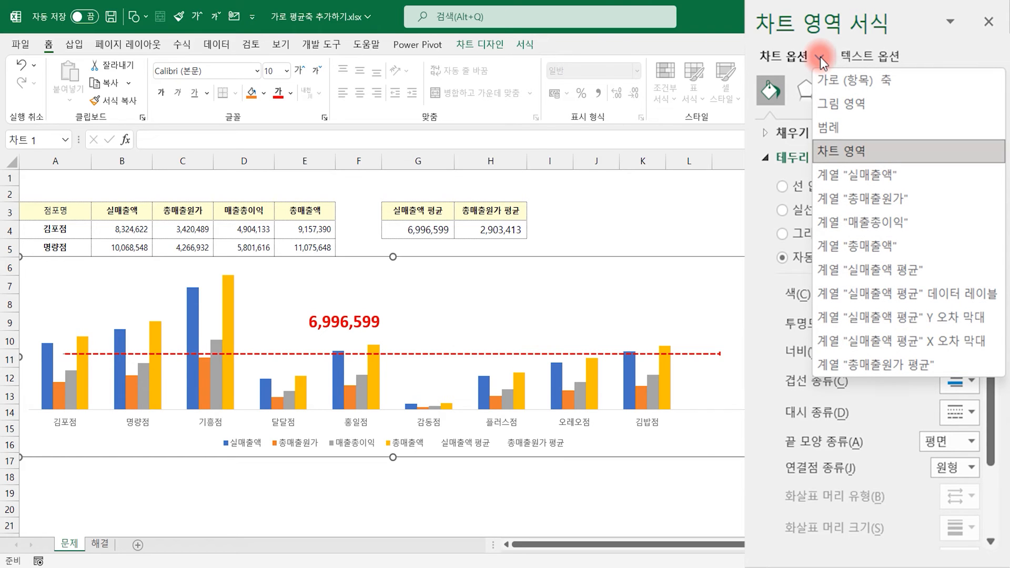
{"action": "left_click", "coordinate": [910, 366]}
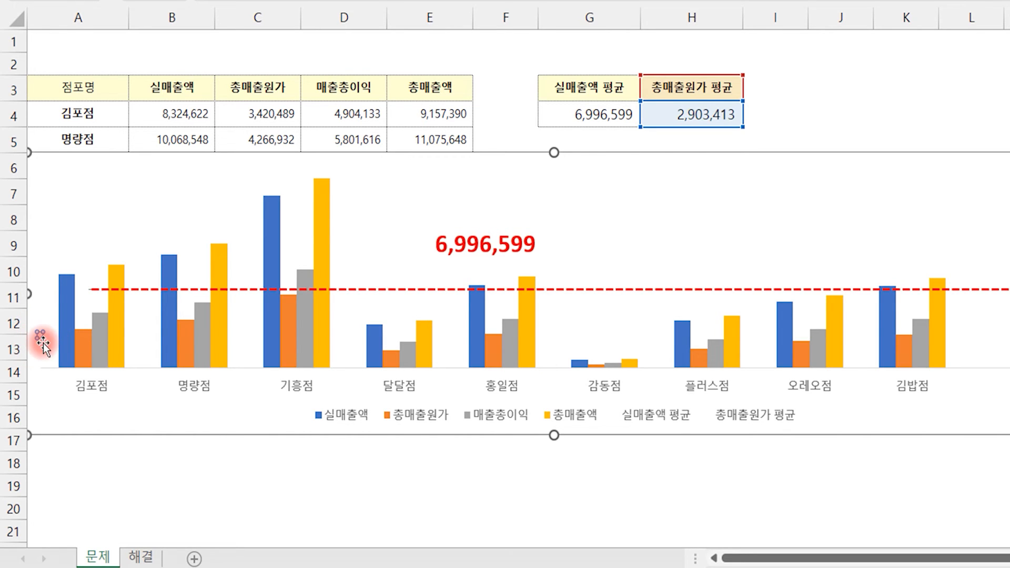
{"action": "double_click", "coordinate": [372, 252]}
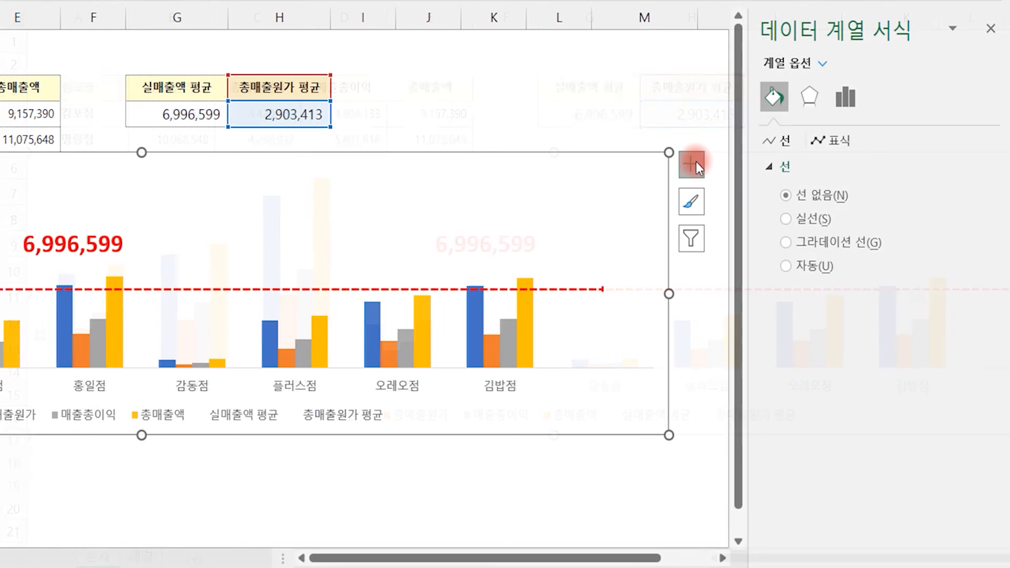
{"action": "left_click", "coordinate": [692, 164]}
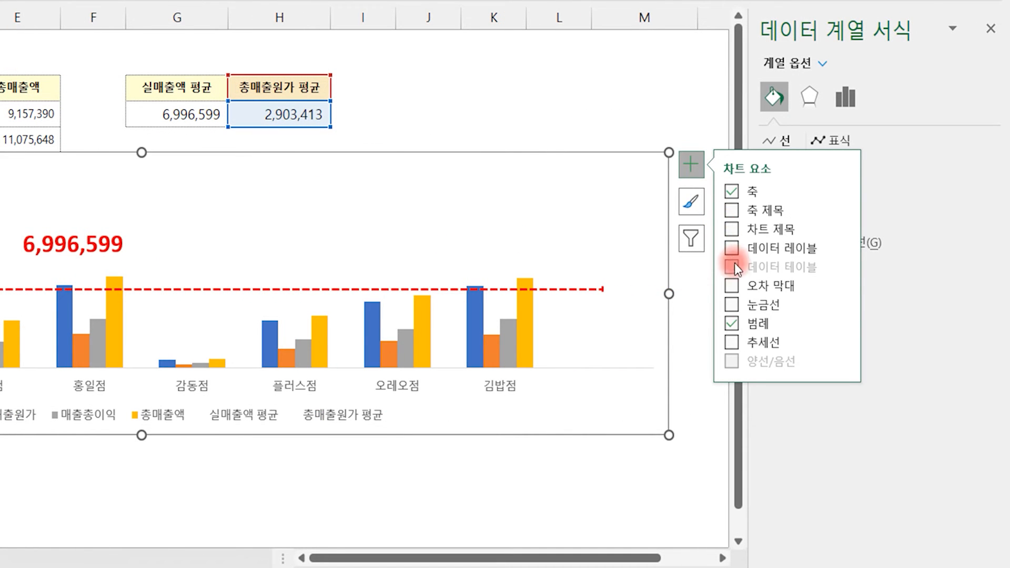
{"action": "left_click", "coordinate": [843, 285]}
{"action": "left_click", "coordinate": [924, 364]}
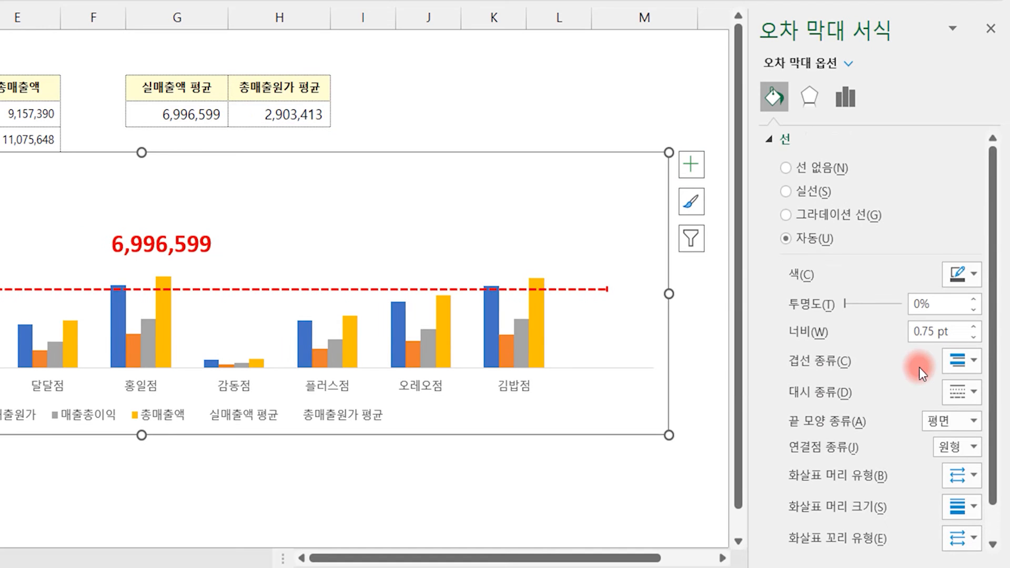
Step: Set the 총매출원가 평균 series' X error bars to the plus direction with a fixed value of 9
{"action": "left_click", "coordinate": [846, 64]}
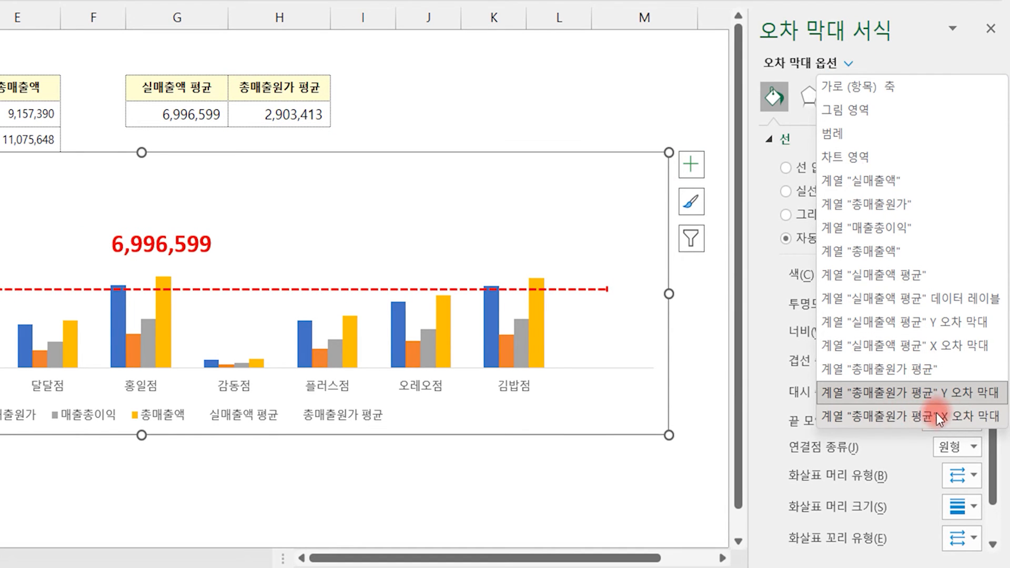
{"action": "left_click", "coordinate": [911, 412]}
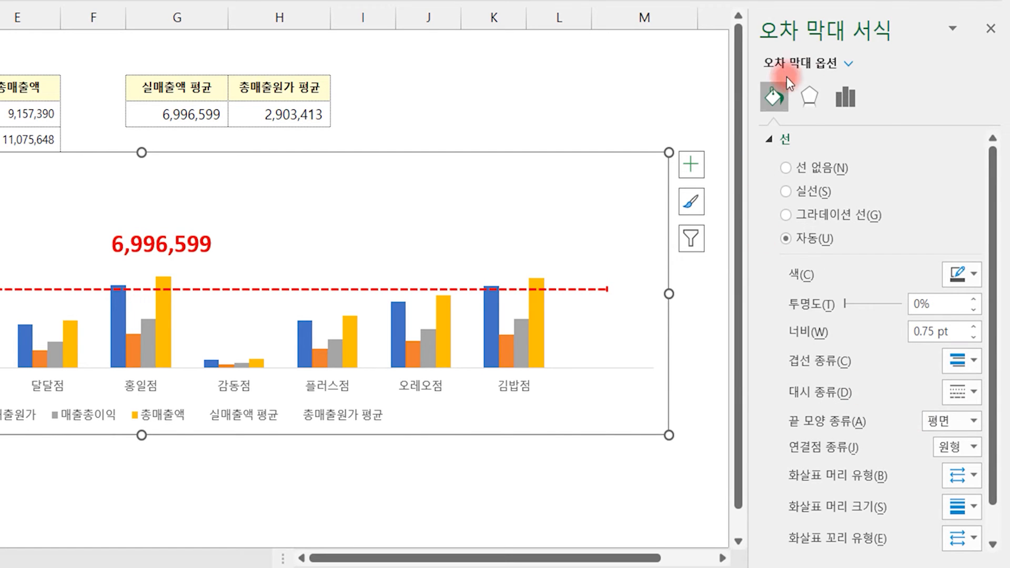
{"action": "left_click", "coordinate": [844, 99]}
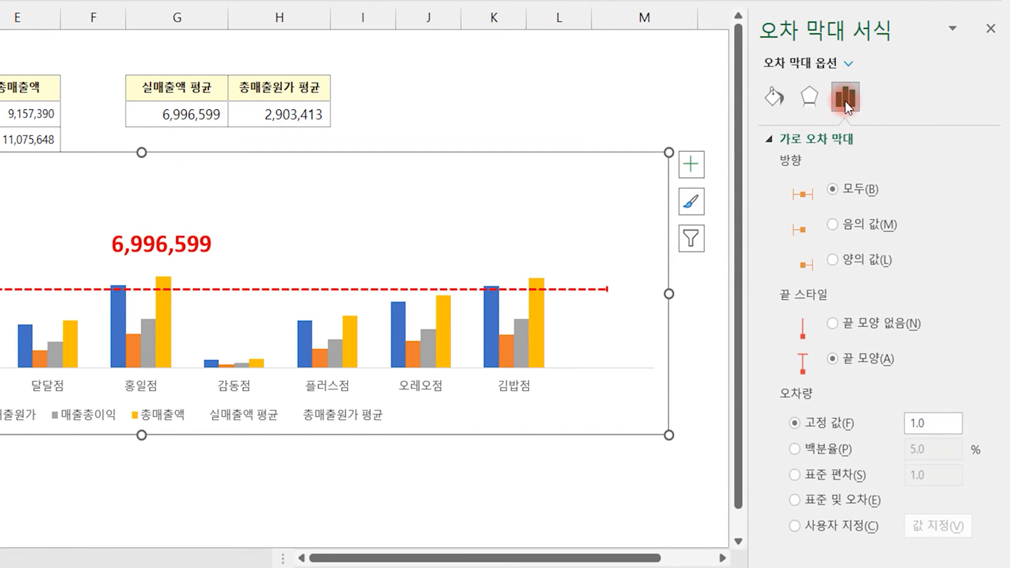
{"action": "left_click", "coordinate": [838, 260]}
{"action": "left_click", "coordinate": [915, 423]}
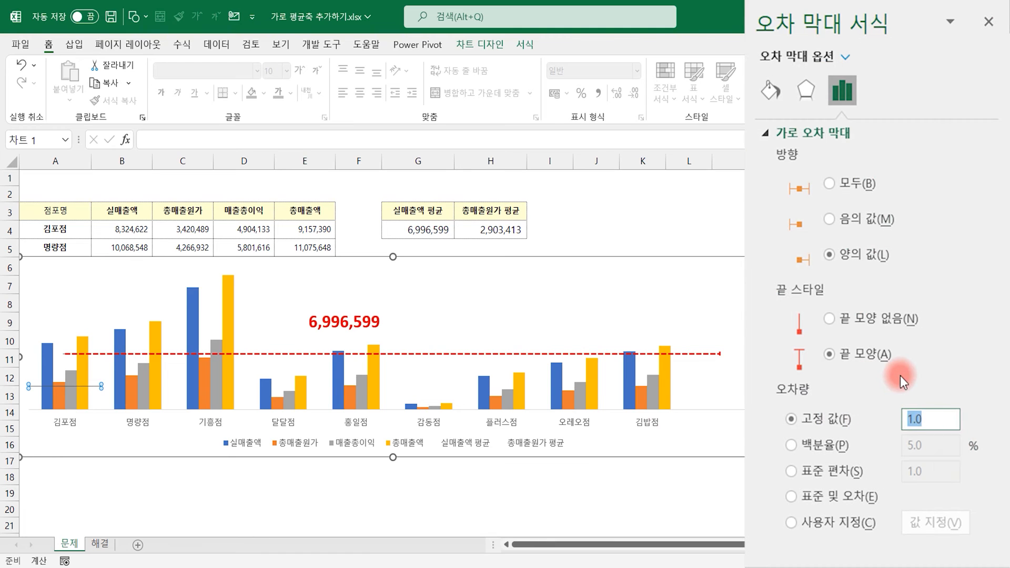
{"action": "type", "text": "9"}
{"action": "key", "text": "Return"}
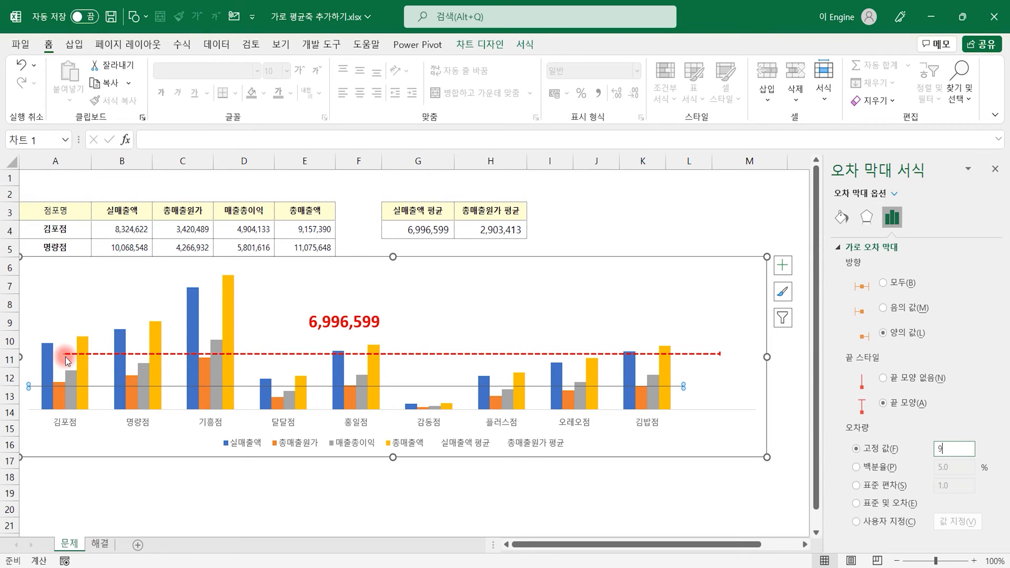
Step: Edit the 실매출액 평균 series in the chart's data source, setting its X value to 0.5, and apply the change
{"action": "mouse_move", "coordinate": [68, 361]}
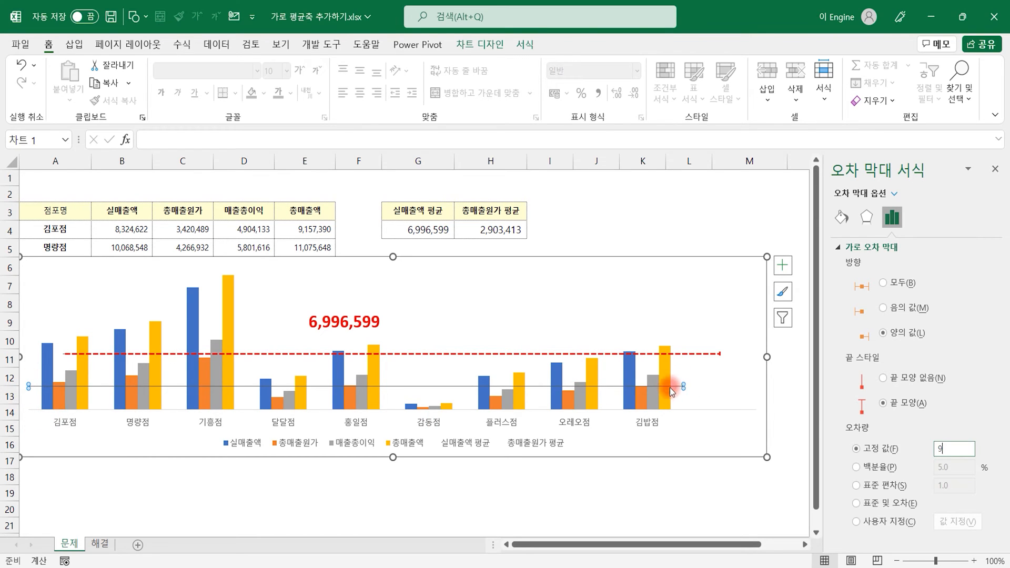
{"action": "left_click", "coordinate": [149, 354]}
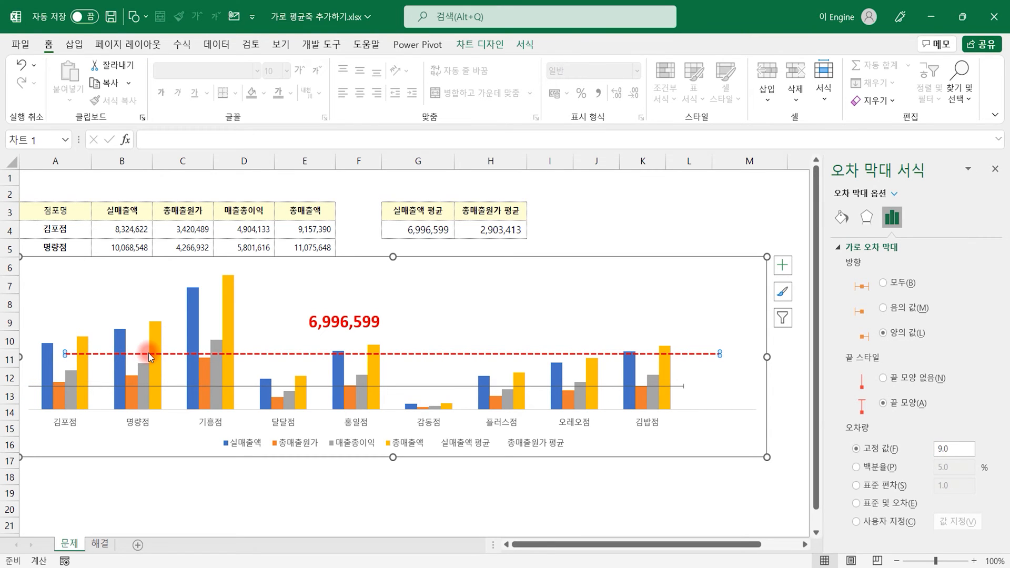
{"action": "right_click", "coordinate": [769, 274]}
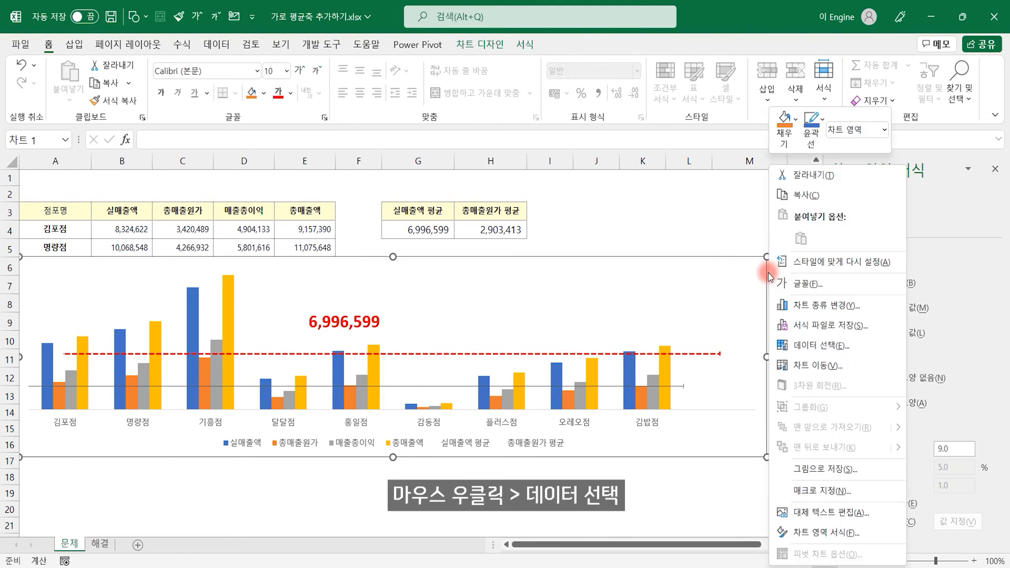
{"action": "left_click", "coordinate": [816, 345]}
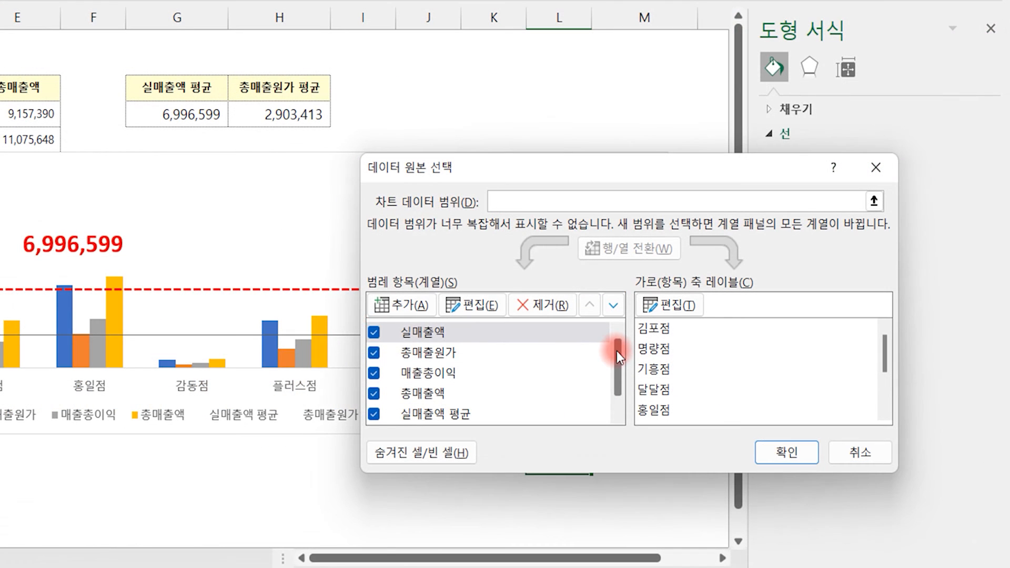
{"action": "left_click_drag", "start_coordinate": [729, 397], "coordinate": [727, 410]}
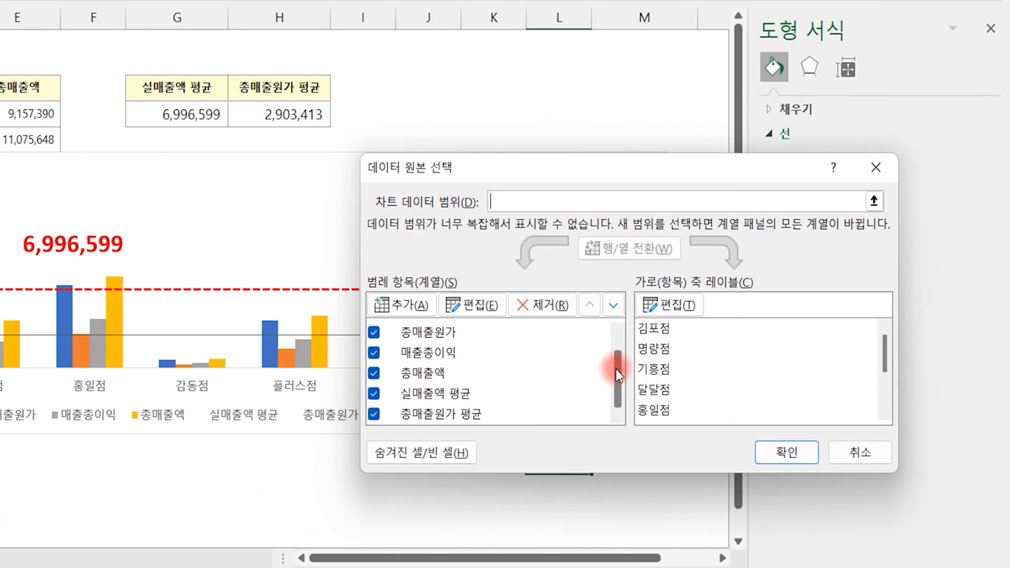
{"action": "left_click", "coordinate": [419, 396]}
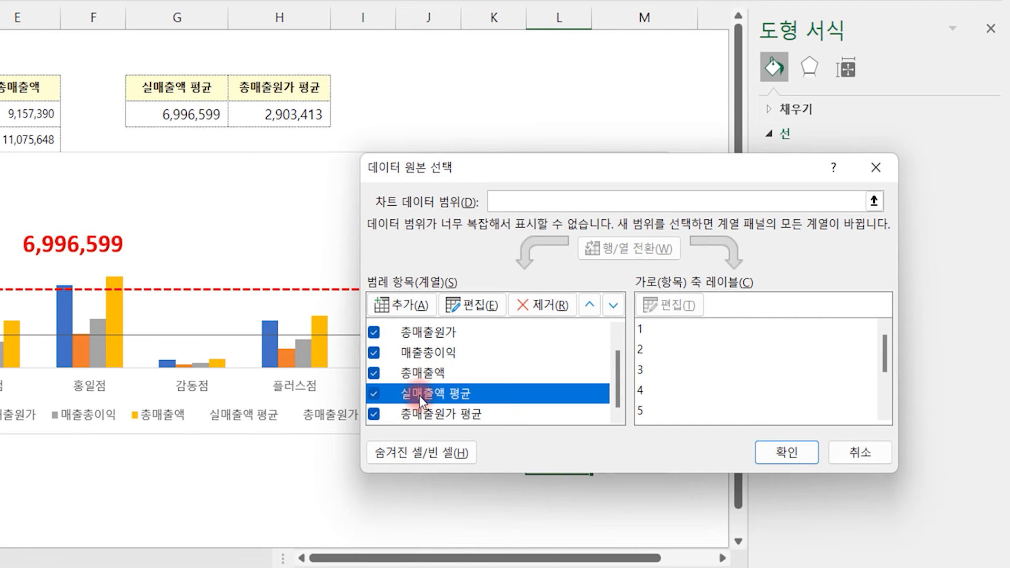
{"action": "left_click", "coordinate": [473, 308]}
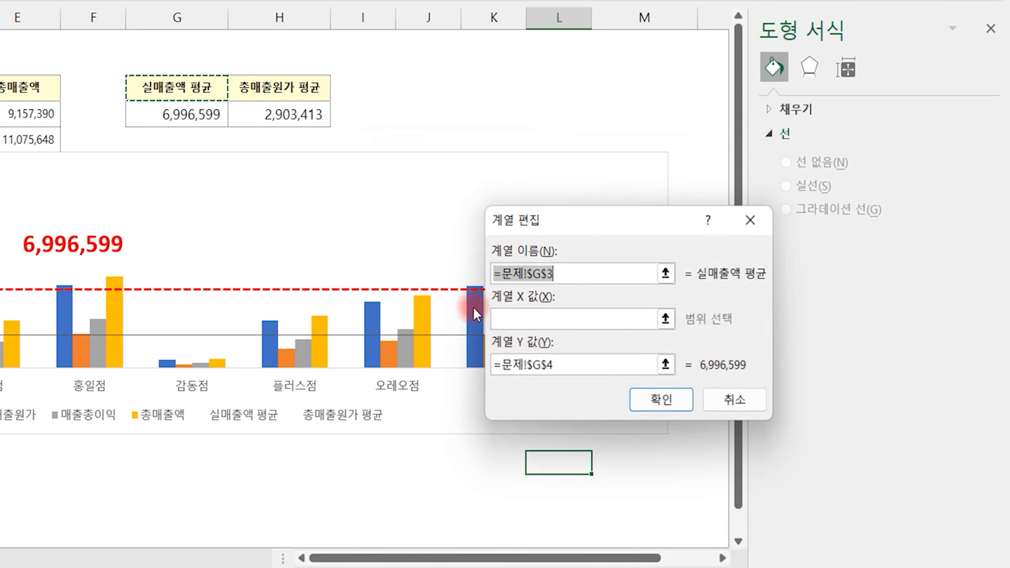
{"action": "left_click", "coordinate": [534, 316]}
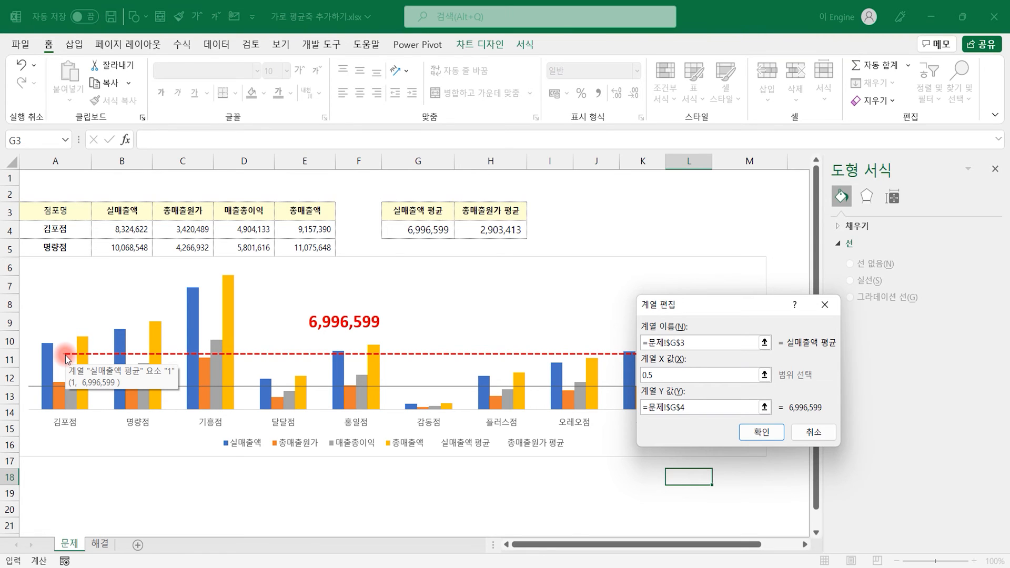
{"action": "key", "text": "Return"}
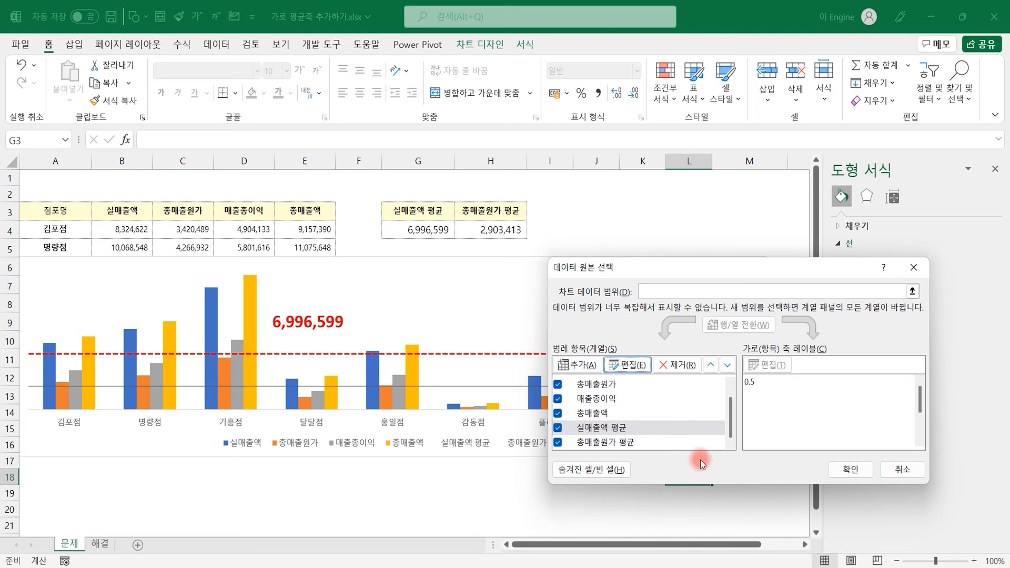
{"action": "left_click", "coordinate": [843, 468]}
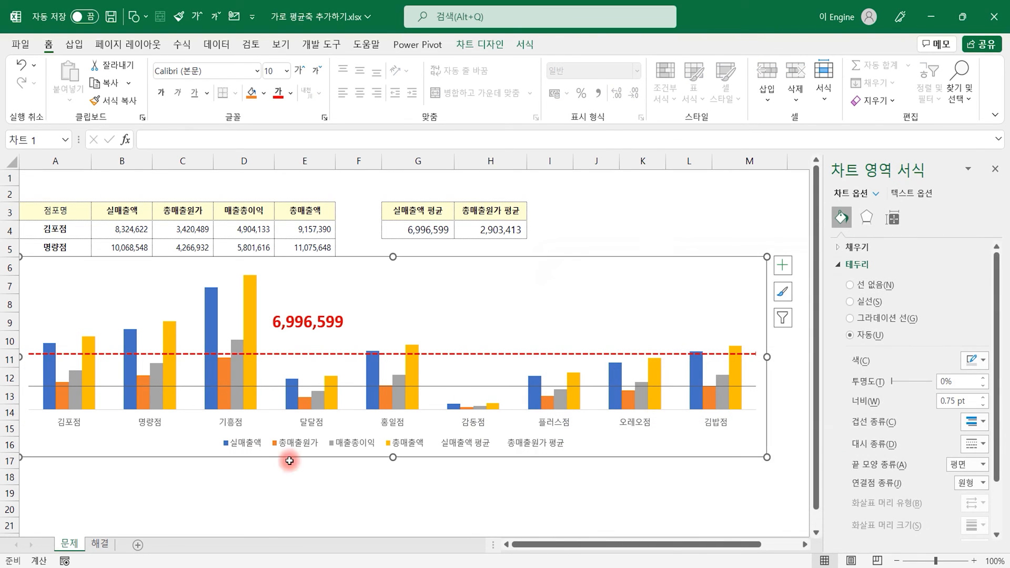
Step: Format the 총매출원가 평균 series' X error bar line as black, 2 pt wide and dashed
{"action": "left_click", "coordinate": [108, 387]}
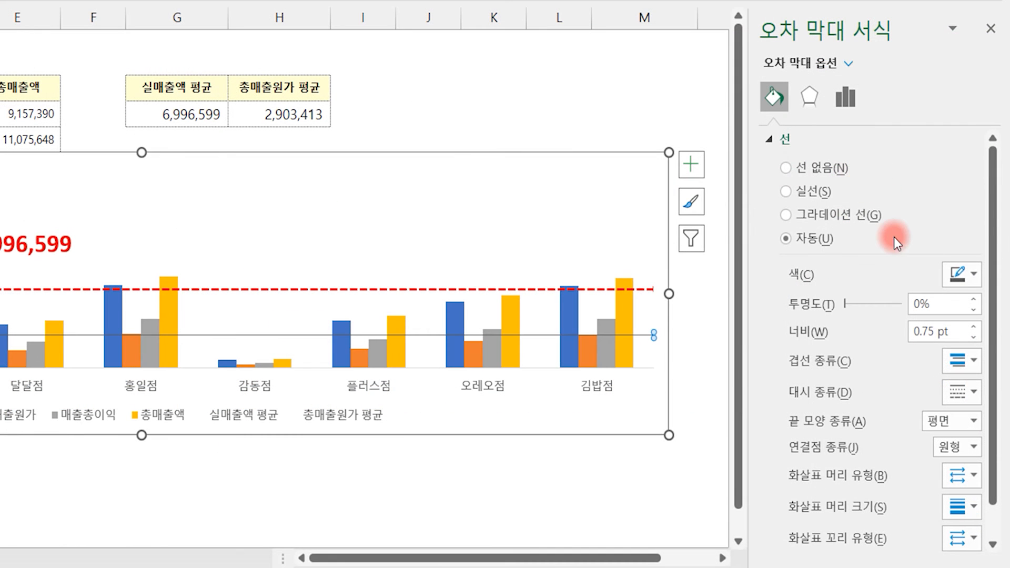
{"action": "left_click", "coordinate": [957, 279]}
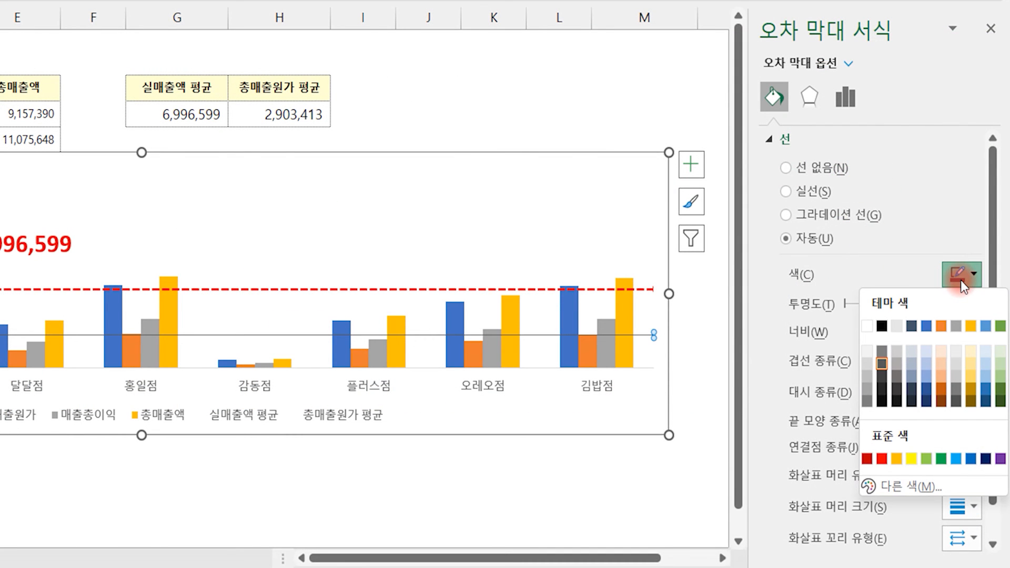
{"action": "left_click", "coordinate": [882, 327]}
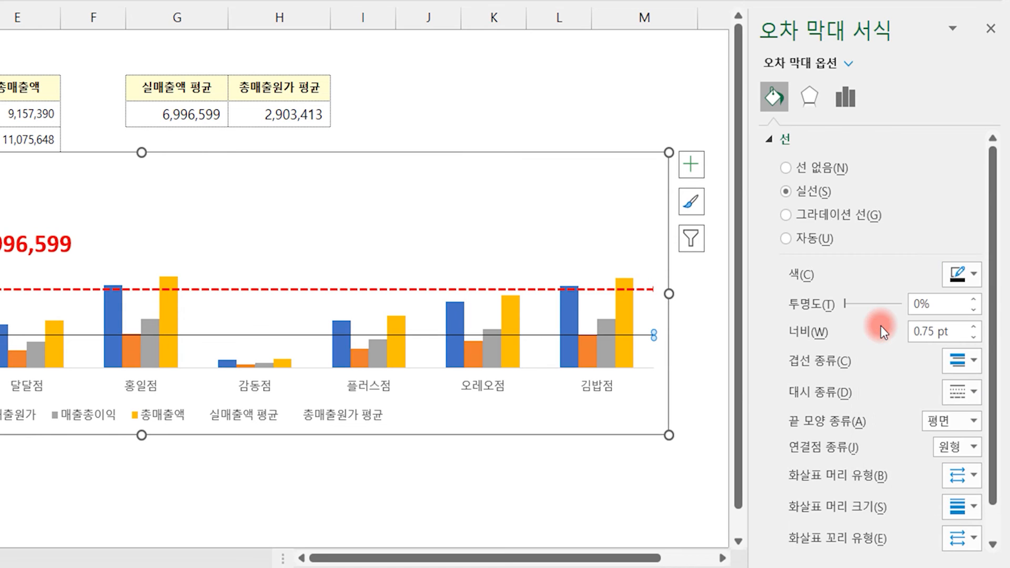
{"action": "left_click", "coordinate": [976, 327]}
{"action": "left_click", "coordinate": [976, 327]}
{"action": "left_click", "coordinate": [975, 327]}
{"action": "left_click", "coordinate": [976, 327]}
{"action": "left_click", "coordinate": [975, 327]}
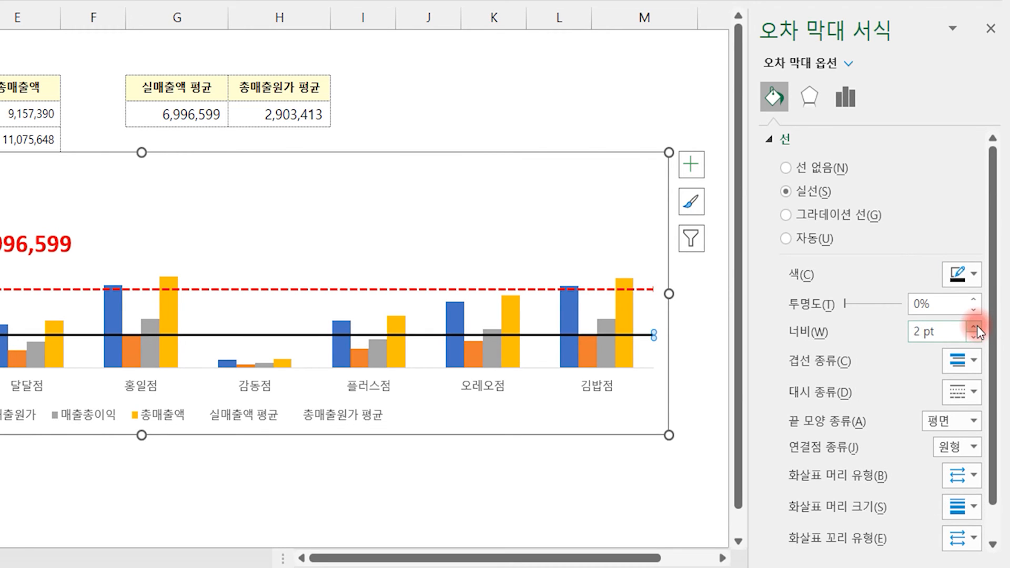
{"action": "left_click", "coordinate": [965, 390]}
{"action": "left_click", "coordinate": [952, 443]}
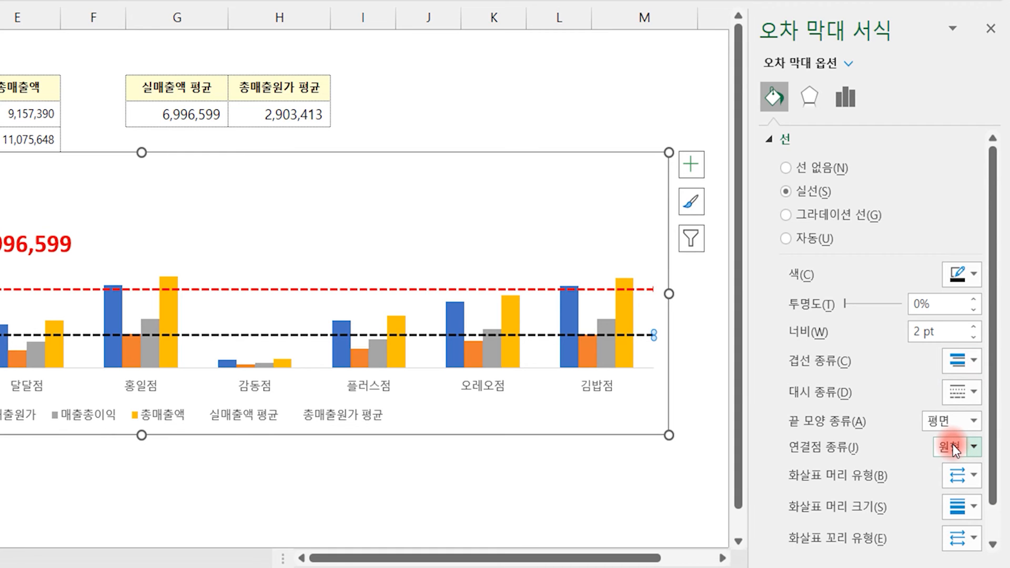
Step: Add a data label to the 총매출원가 평균 series
{"action": "left_click", "coordinate": [848, 63]}
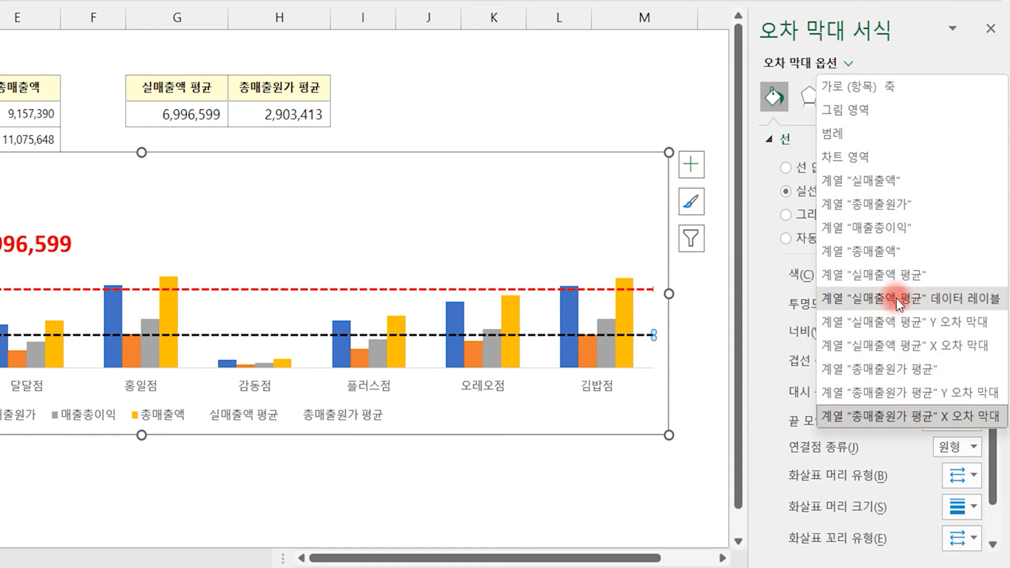
{"action": "left_click", "coordinate": [902, 372]}
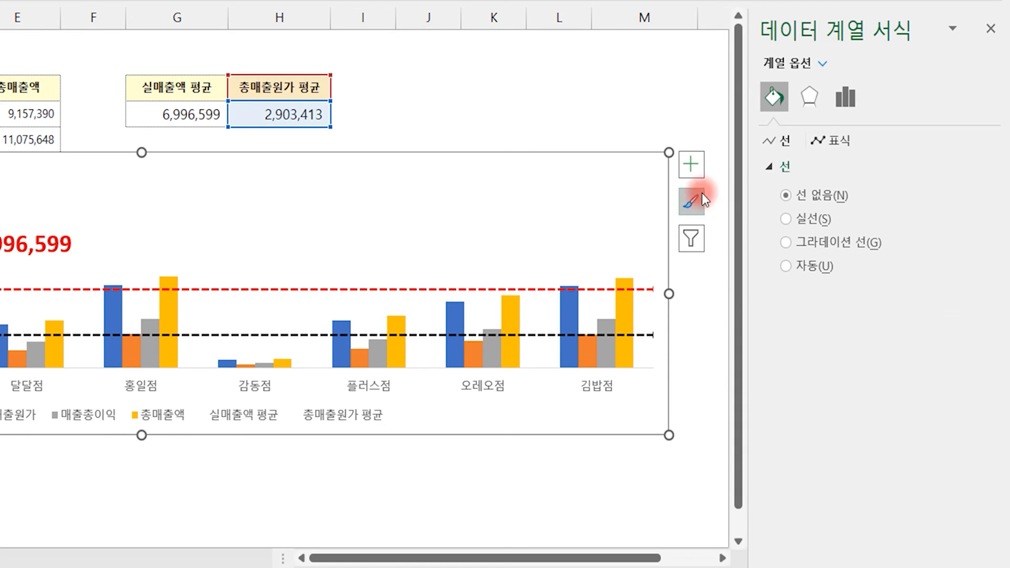
{"action": "left_click", "coordinate": [697, 164]}
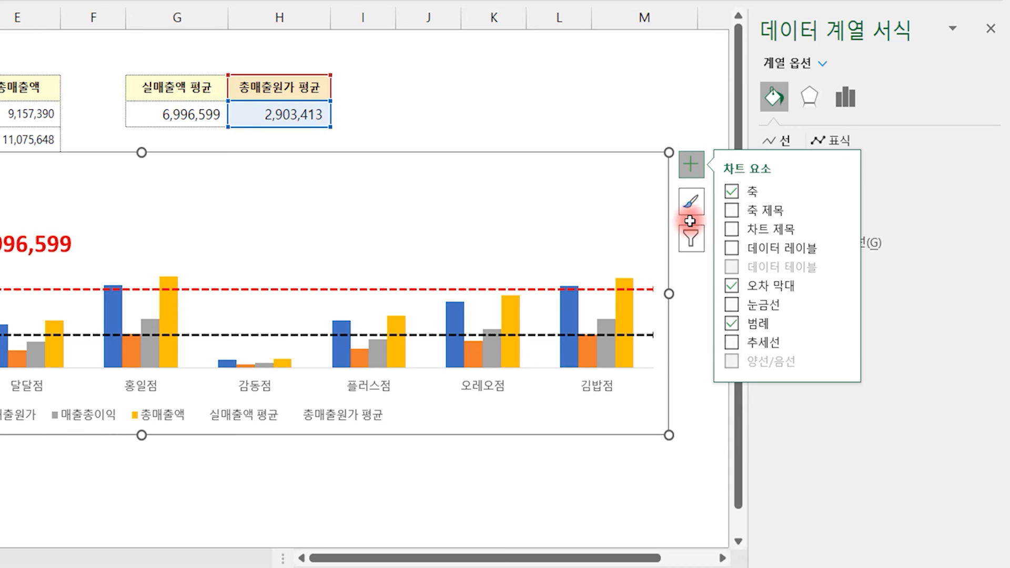
{"action": "left_click", "coordinate": [731, 248]}
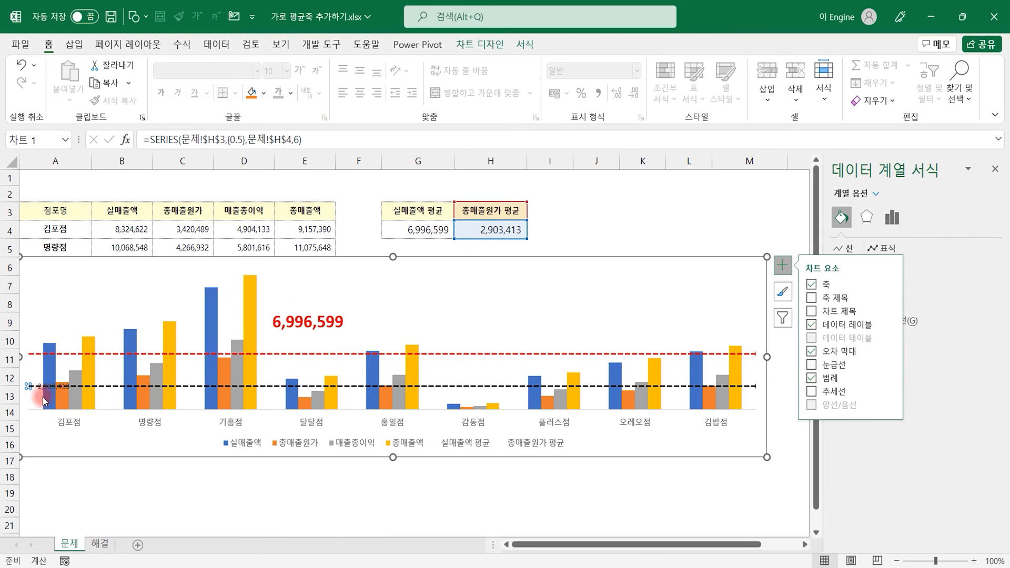
Step: Move the 총매출원가 평균 data label above the 감동점 columns, between the two average lines, and delete its leader line
{"action": "left_click", "coordinate": [54, 388]}
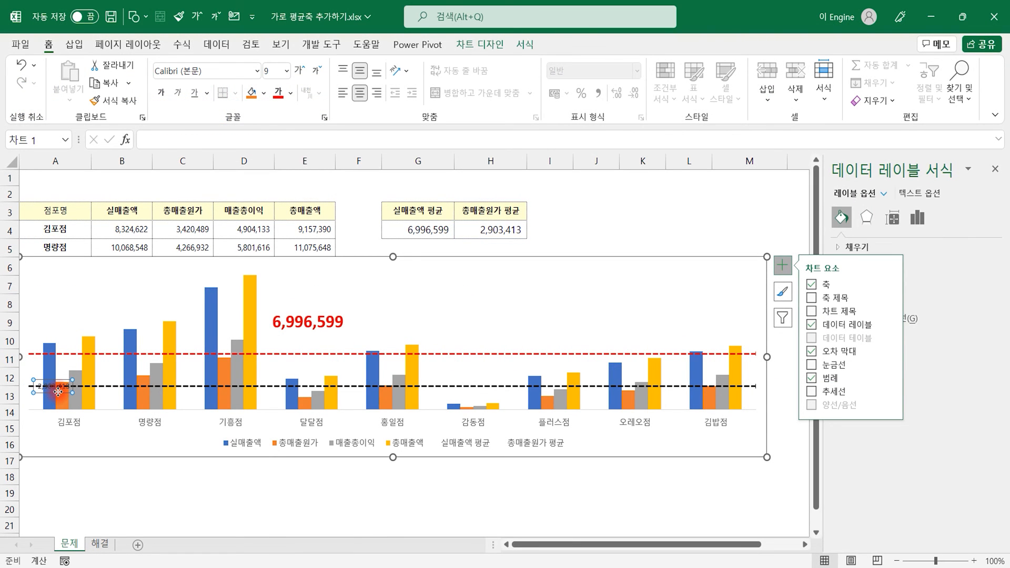
{"action": "left_click_drag", "start_coordinate": [58, 391], "coordinate": [463, 373]}
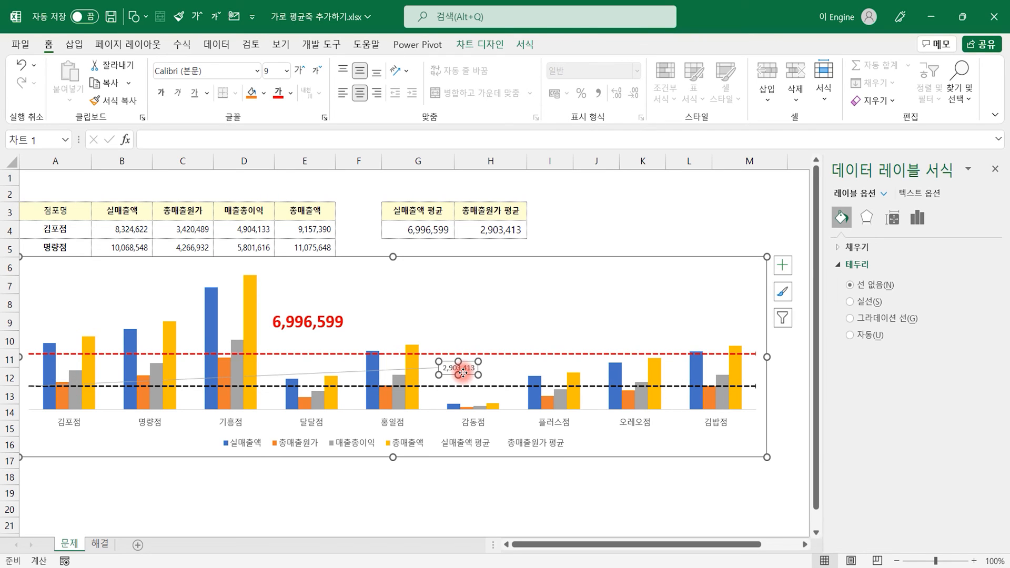
{"action": "left_click", "coordinate": [402, 370]}
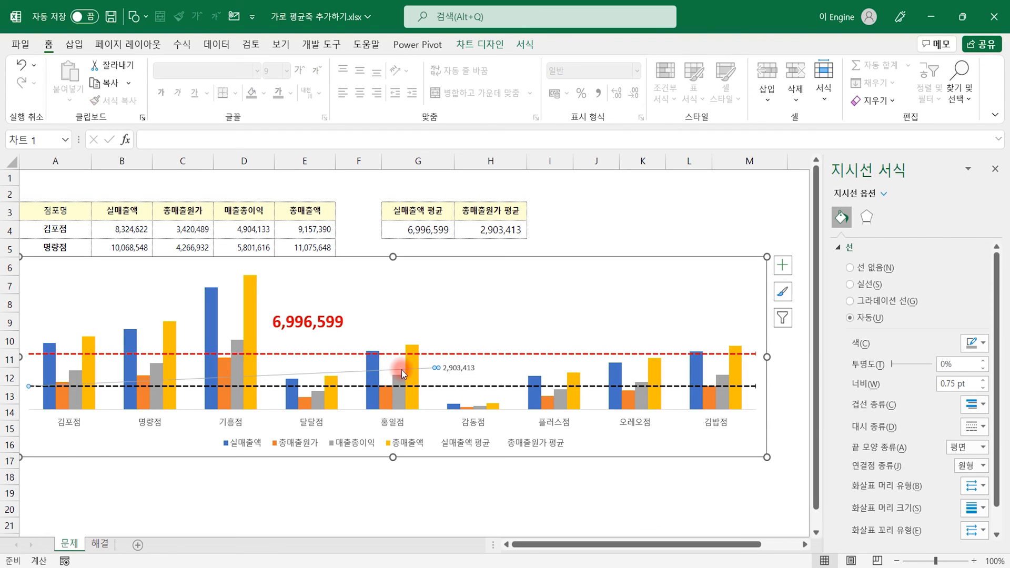
{"action": "key", "text": "Delete"}
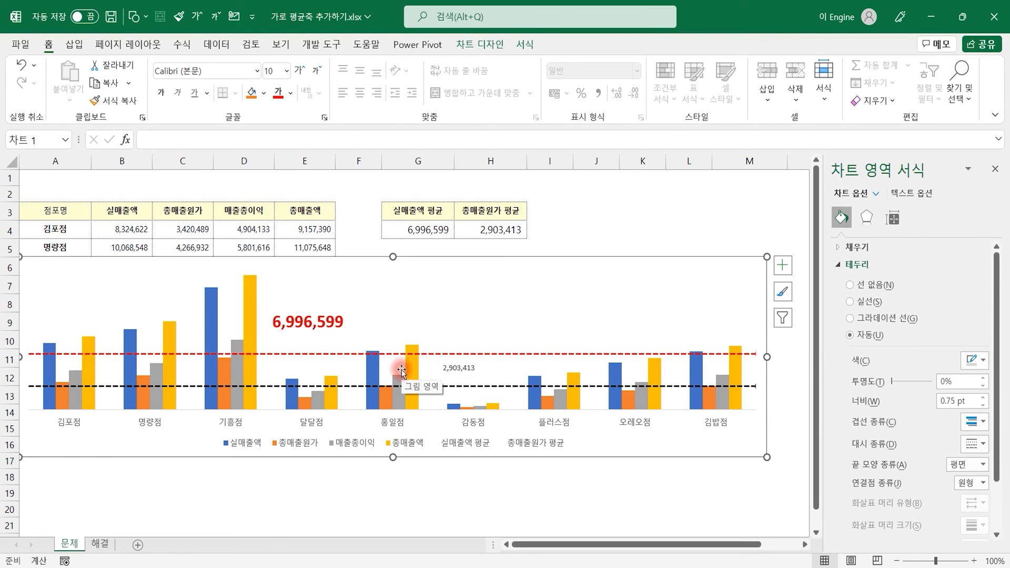
Step: Increase the 총매출원가 평균 data label's font size to 20 pt
{"action": "left_click", "coordinate": [457, 368]}
{"action": "left_click", "coordinate": [300, 70]}
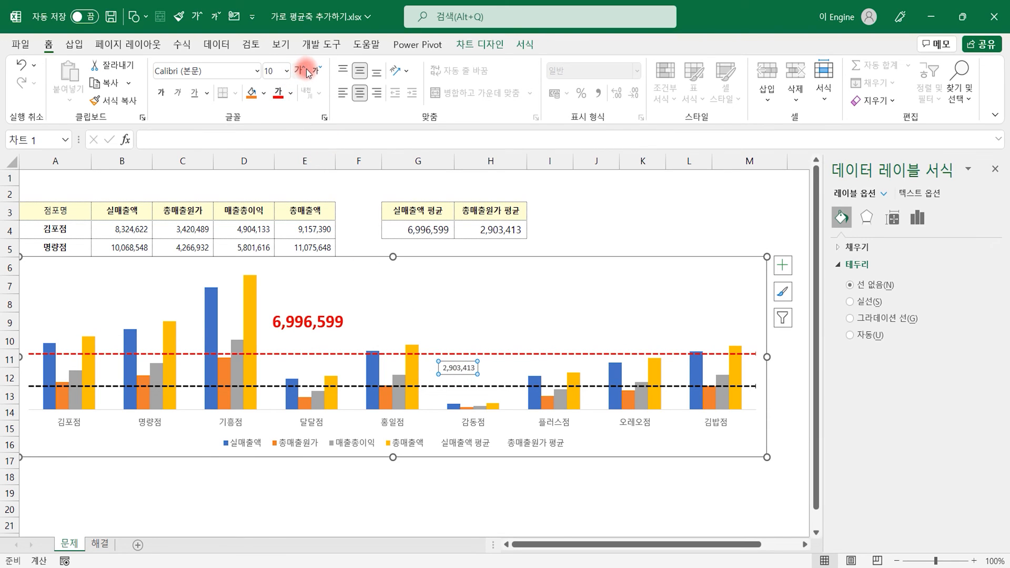
{"action": "left_click", "coordinate": [299, 70]}
{"action": "left_click", "coordinate": [299, 70]}
{"action": "left_click", "coordinate": [299, 70]}
{"action": "left_click", "coordinate": [300, 70]}
{"action": "left_click", "coordinate": [300, 70]}
{"action": "left_click", "coordinate": [302, 69]}
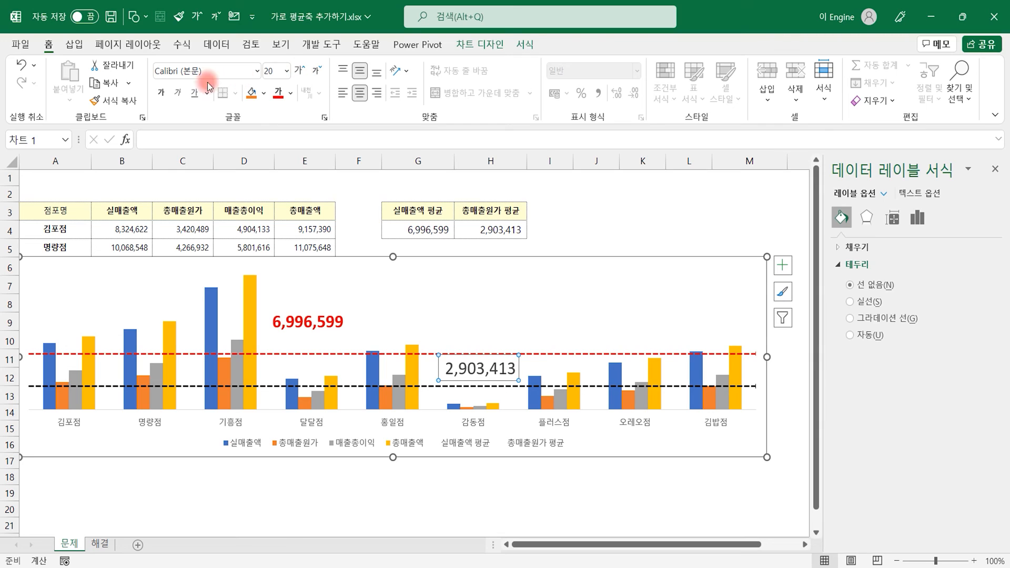
Step: Make the 총매출원가 평균 data label bold and recolour the chart's columns with a monochrome grey palette
{"action": "left_click", "coordinate": [162, 94]}
{"action": "left_click", "coordinate": [764, 286]}
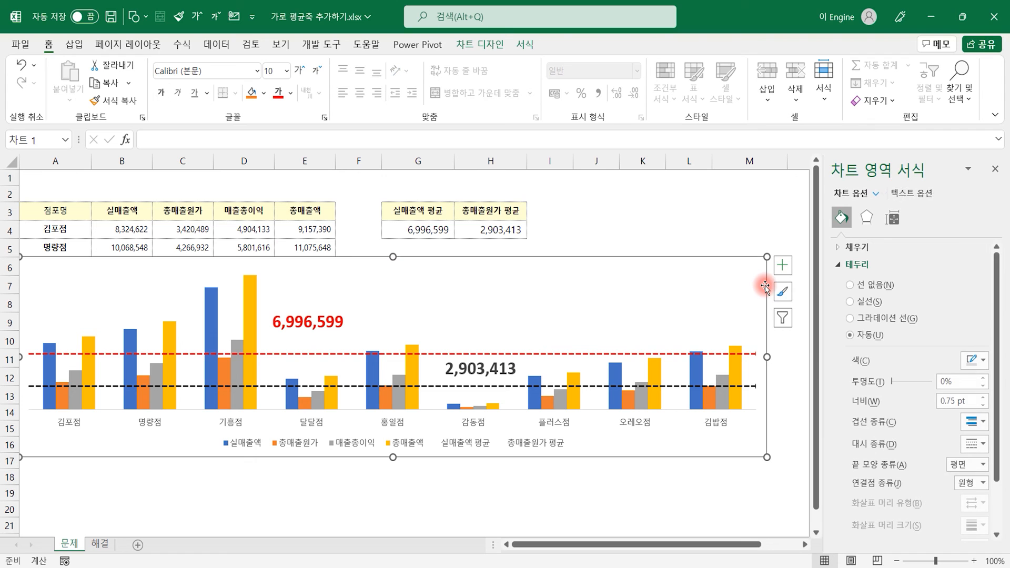
{"action": "left_click", "coordinate": [491, 48]}
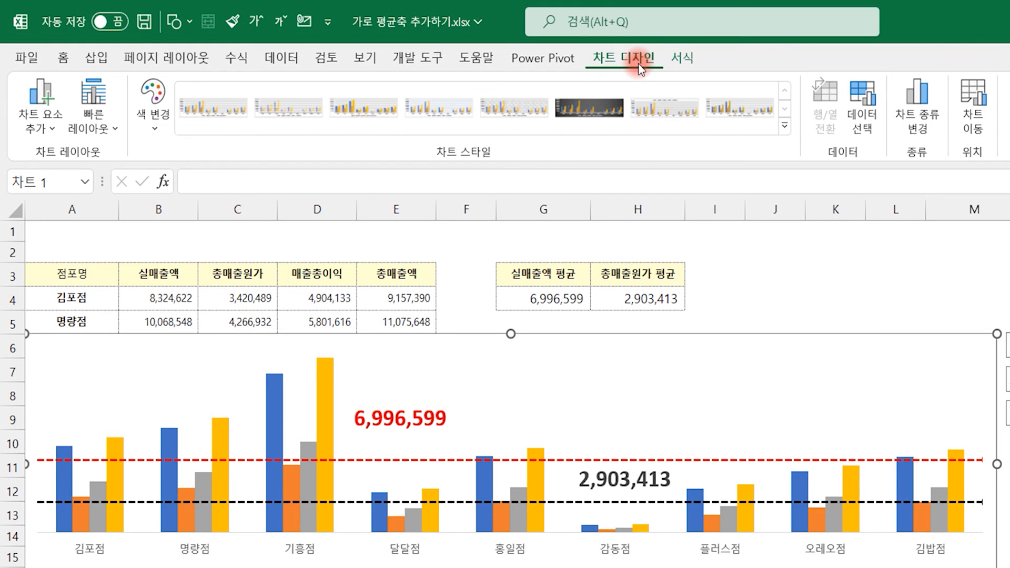
{"action": "left_click", "coordinate": [153, 112]}
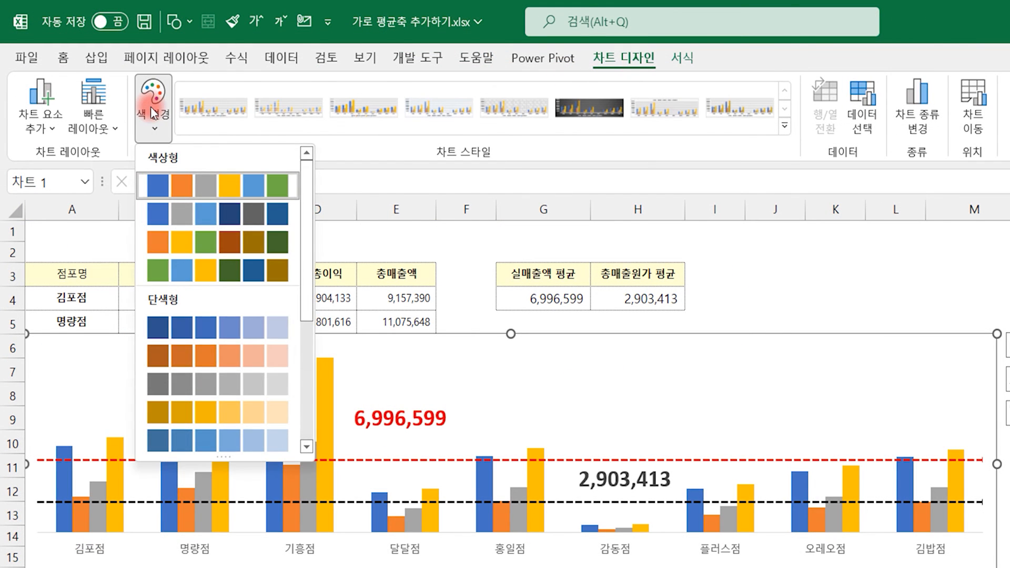
{"action": "left_click_drag", "start_coordinate": [307, 211], "coordinate": [290, 314]}
{"action": "left_click", "coordinate": [208, 310]}
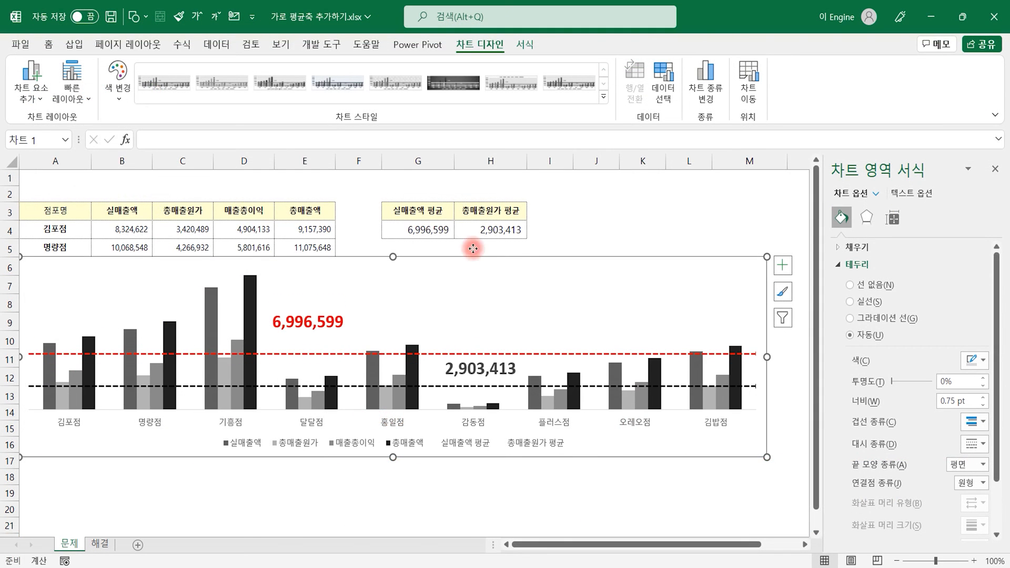
Step: Enlarge the chart up to row 2 and out to just past column M, and close the chart formatting pane
{"action": "left_click_drag", "start_coordinate": [425, 256], "coordinate": [423, 194]}
{"action": "left_click_drag", "start_coordinate": [767, 392], "coordinate": [799, 451]}
{"action": "left_click", "coordinate": [994, 169]}
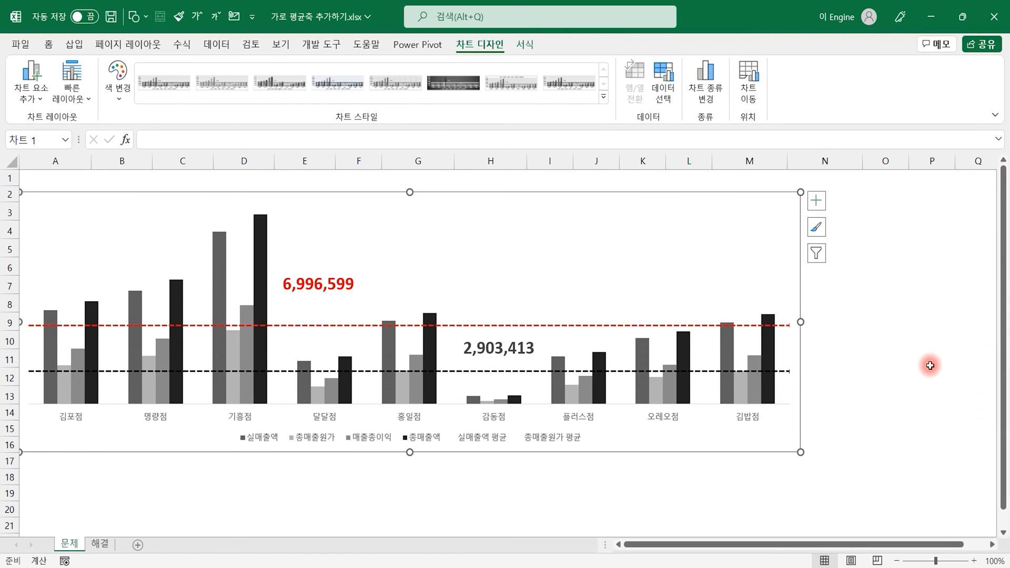
Step: Widen the chart to just past column O and move it down so its upper edge sits below row 4
{"action": "left_click_drag", "start_coordinate": [801, 322], "coordinate": [919, 326]}
{"action": "left_click", "coordinate": [734, 496]}
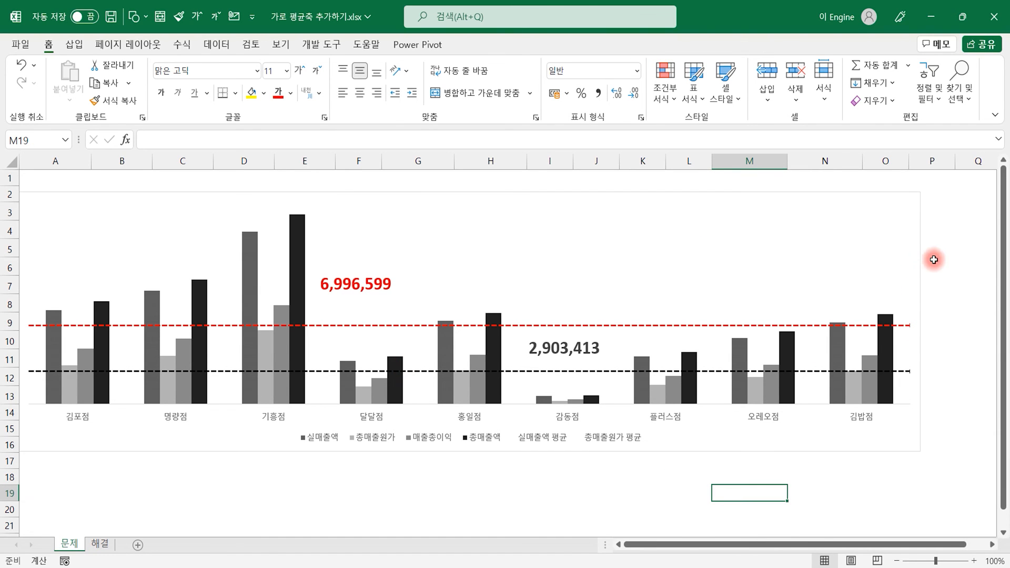
{"action": "left_click_drag", "start_coordinate": [917, 223], "coordinate": [899, 276]}
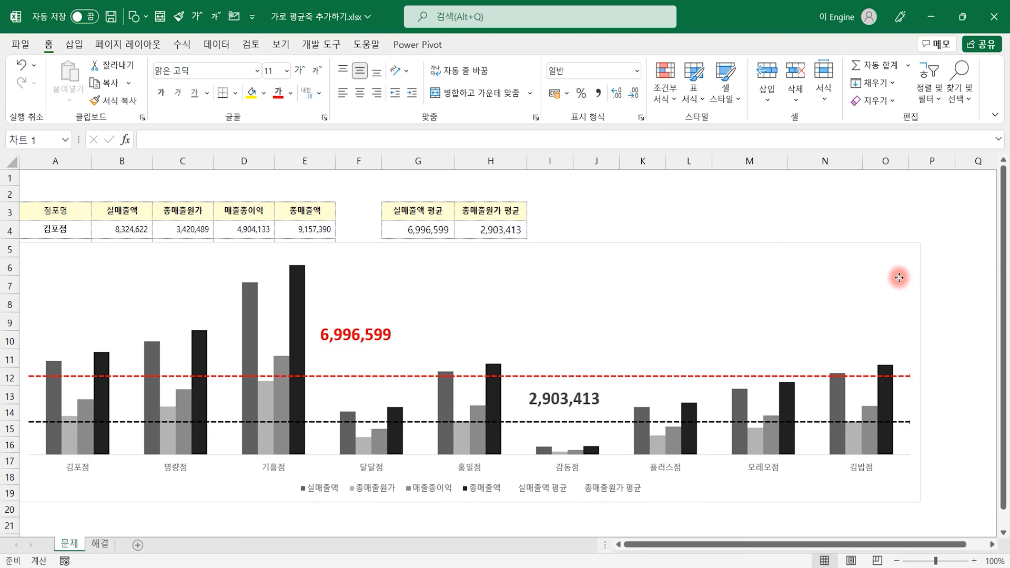
Step: Replace the 실매출액 평균 value in cell G4 with 8,500,000 to test the chart's average line
{"action": "key", "text": "Escape"}
{"action": "type", "text": "8"}
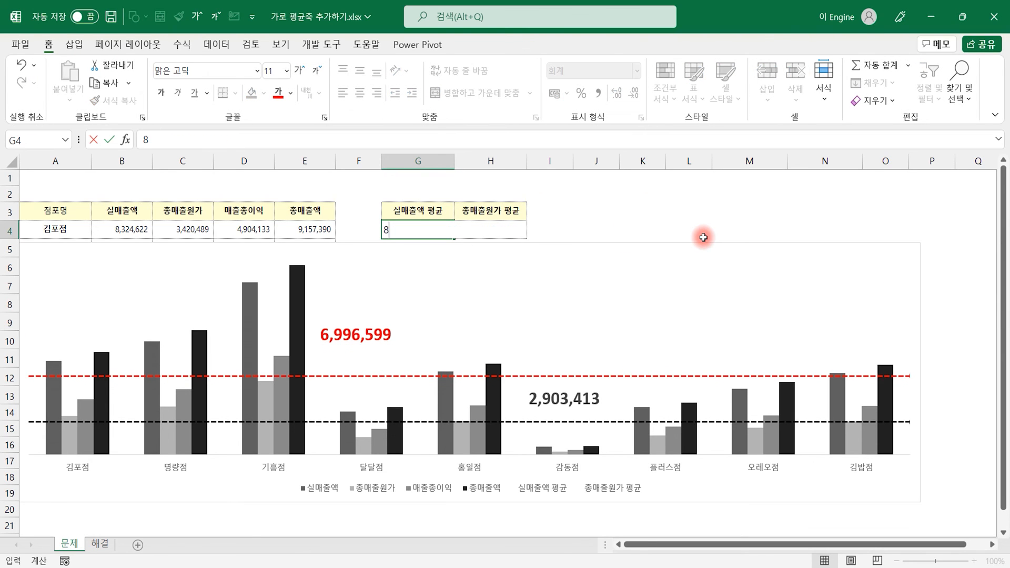
{"action": "type", "text": "50000"}
{"action": "key", "text": "Return"}
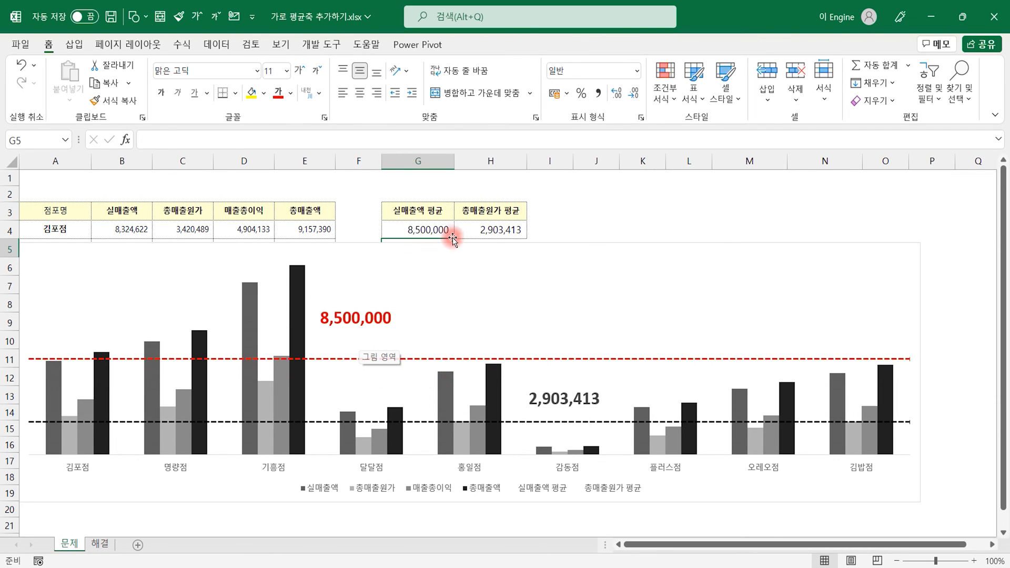
Step: Replace the 총매출원가 평균 value in cell H4 with 4,000,000
{"action": "left_click", "coordinate": [499, 230]}
{"action": "type", "text": "4"}
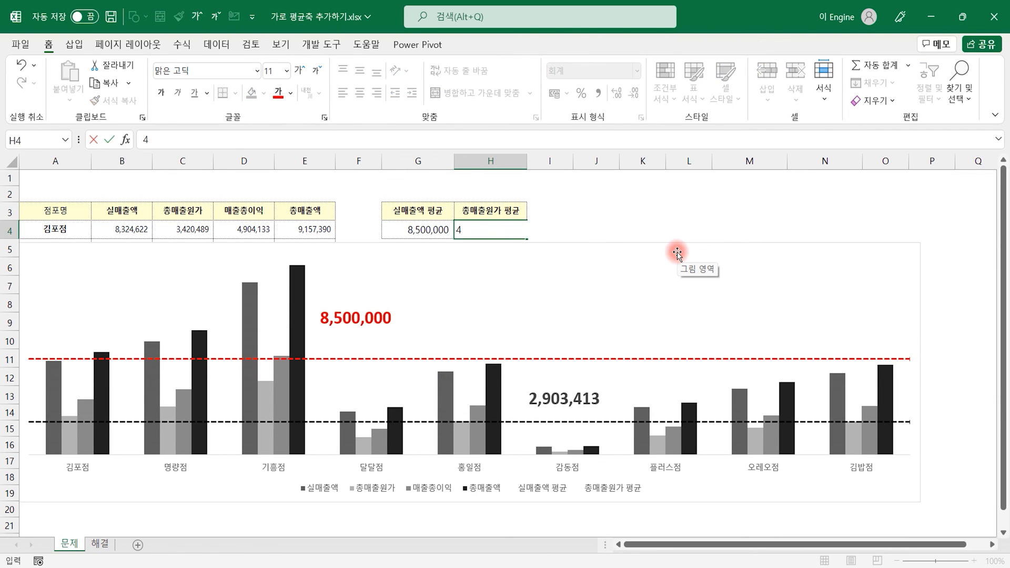
{"action": "type", "text": "000000"}
{"action": "key", "text": "Return"}
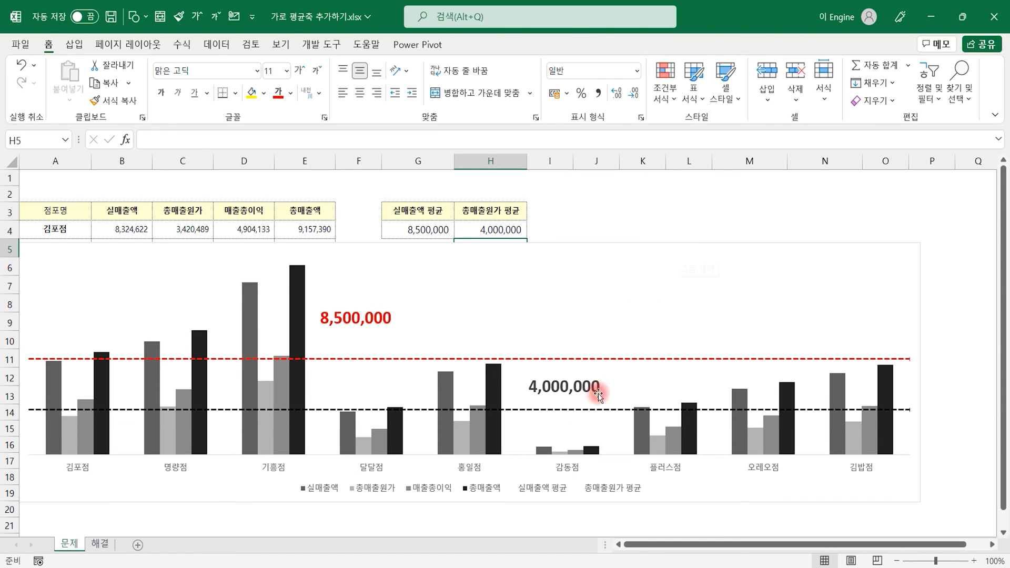